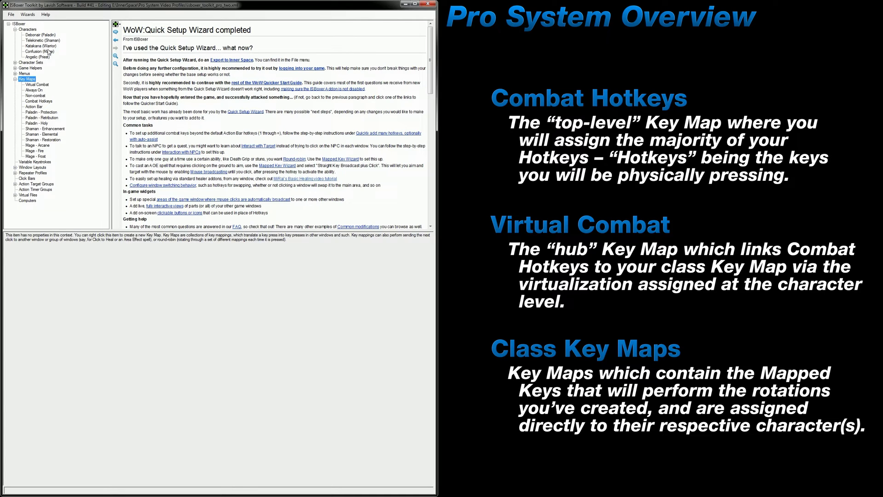
- Show Debonair (Paladin)'s virtual mapped keys, with Virtual Combat Key Map set to Paladin - Protection Key Map
{"action": "left_click", "coordinate": [40, 35]}
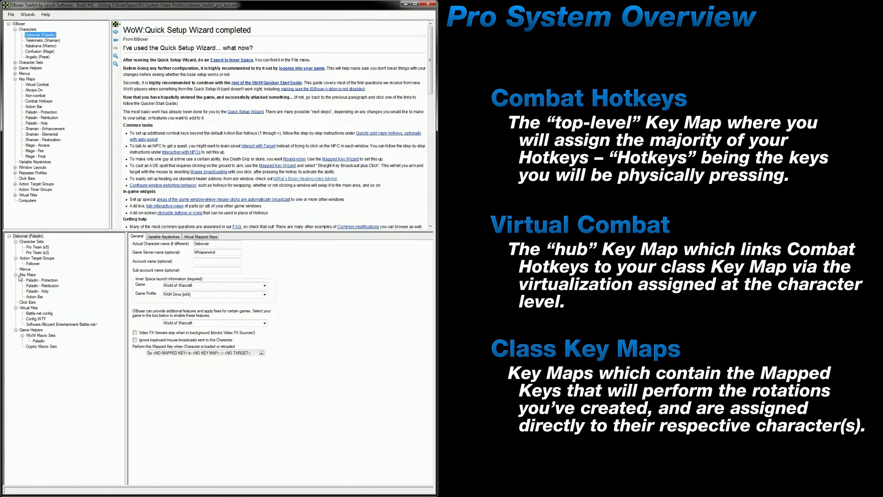
{"action": "left_click", "coordinate": [199, 236]}
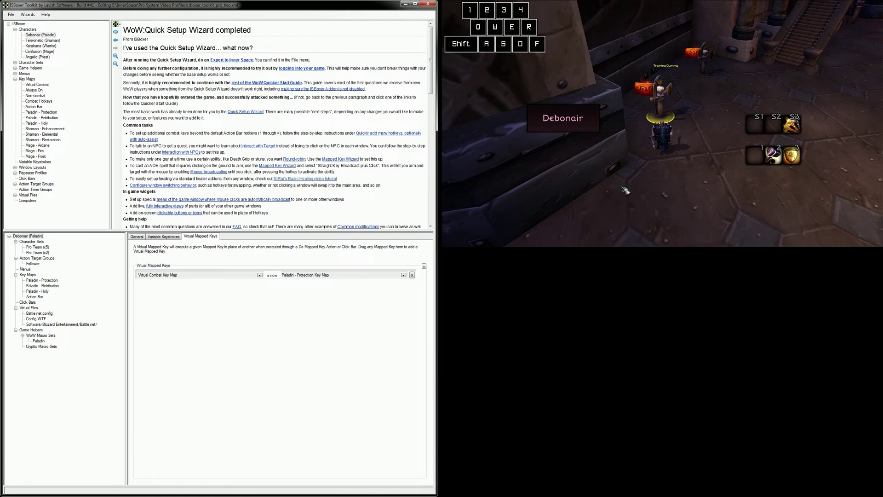
- Check the Combat Hotkeys DPS Rotation mapping and the Paladin's Paladin - Protection Key Map target
{"action": "left_click", "coordinate": [46, 102]}
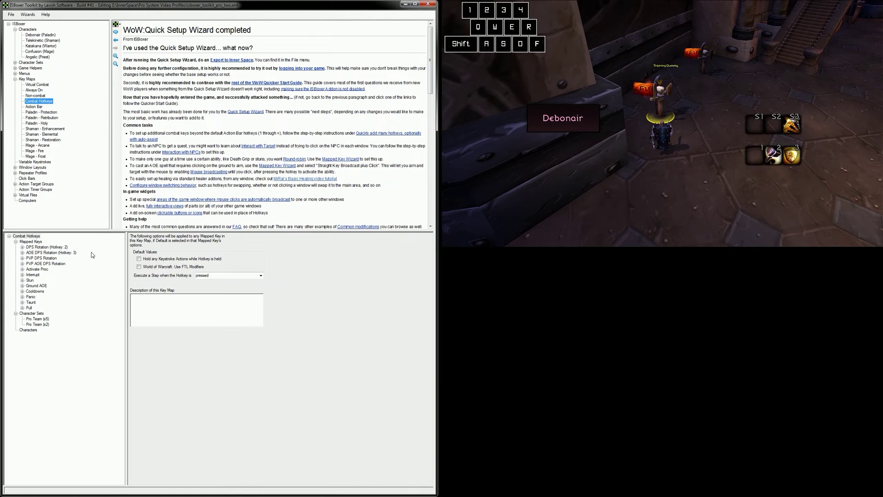
{"action": "left_click", "coordinate": [51, 248]}
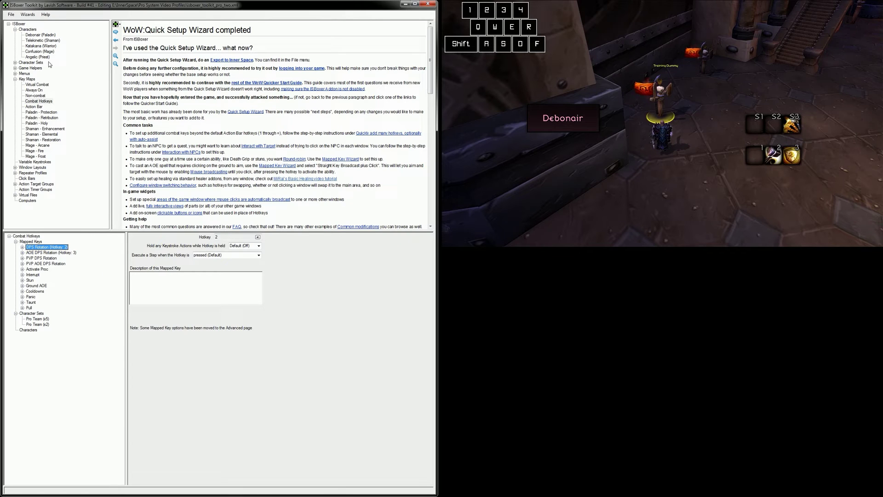
{"action": "left_click", "coordinate": [46, 36]}
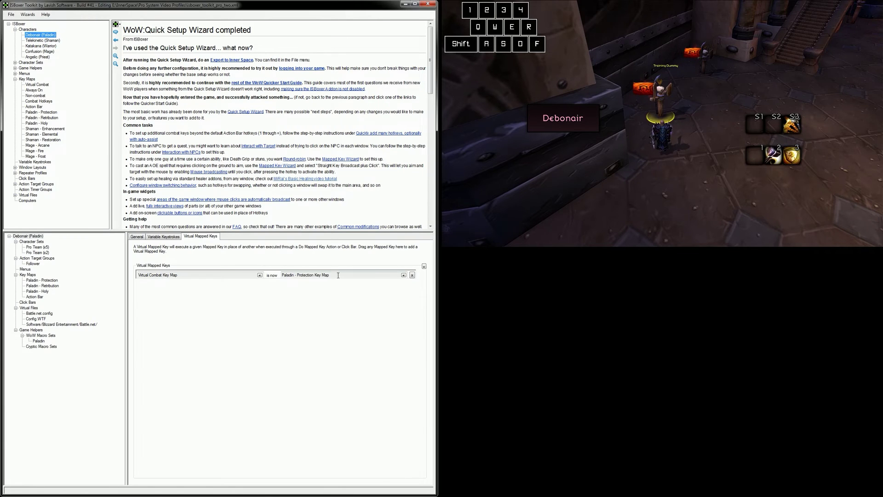
{"action": "left_click", "coordinate": [335, 275]}
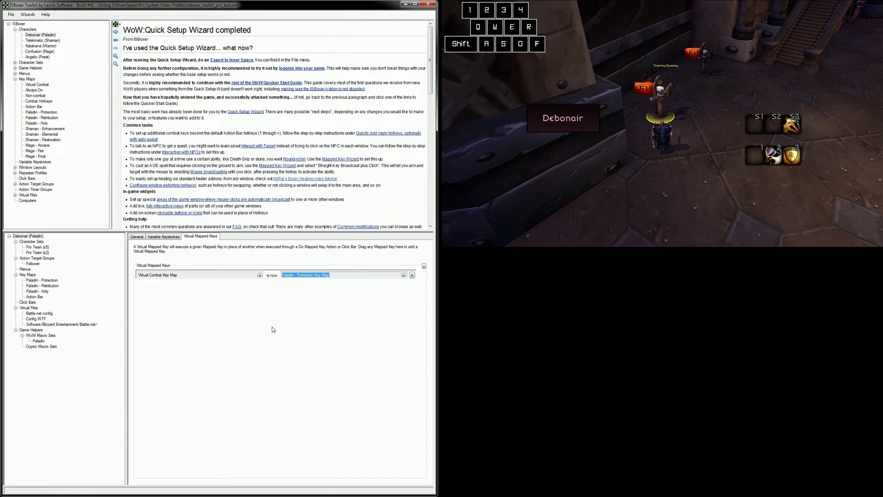
- Open step 1 of the Paladin - Protection DPS Rotation, which sends 2 to self
{"action": "left_click", "coordinate": [52, 113]}
{"action": "double_click", "coordinate": [39, 247]}
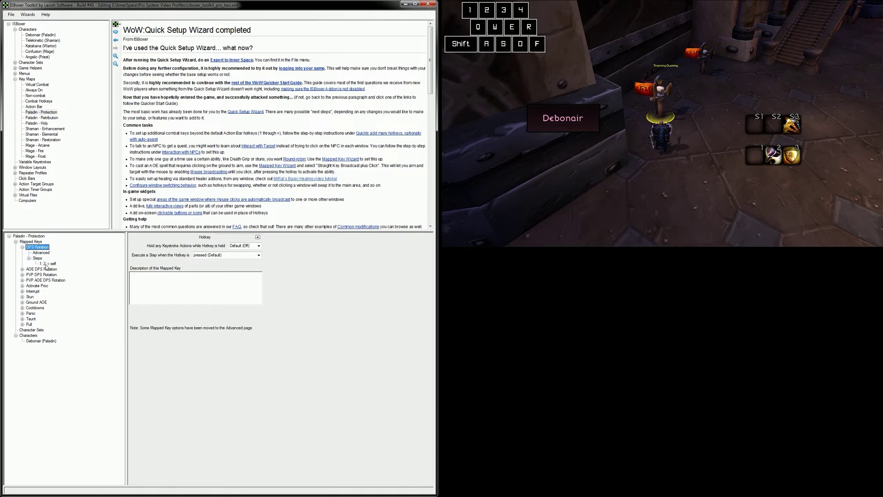
{"action": "left_click", "coordinate": [47, 264]}
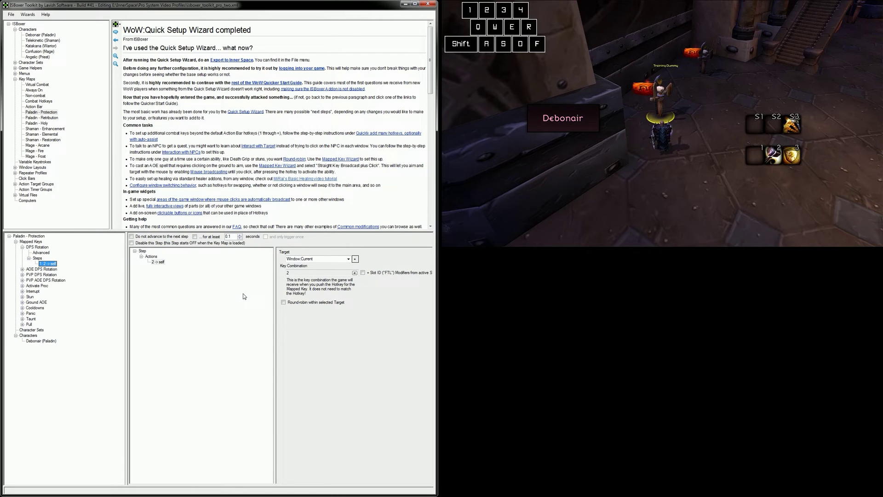
- Attack the Training Dummy by pressing 2 seven times in the game window
{"action": "left_click", "coordinate": [695, 216]}
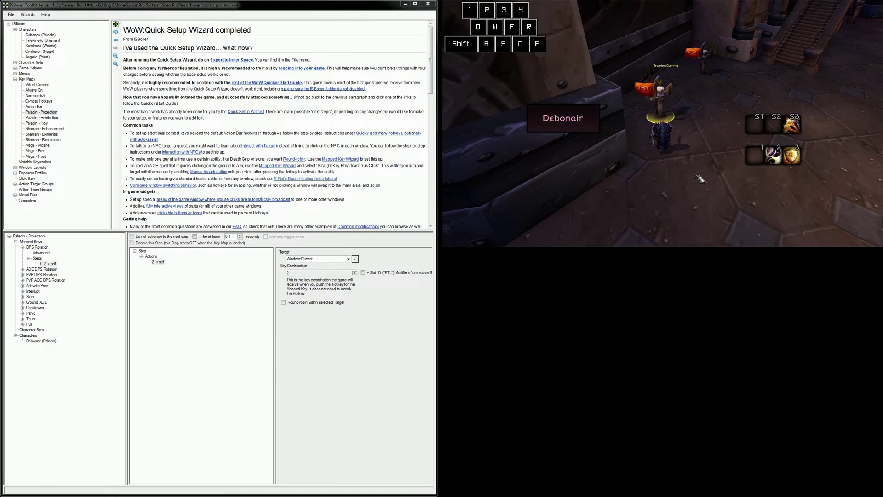
{"action": "key", "text": "2"}
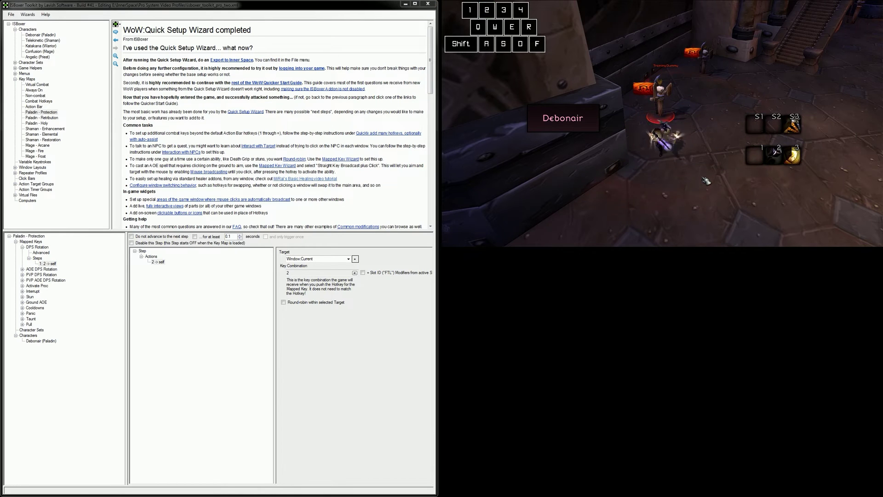
{"action": "key", "text": "2"}
{"action": "key", "text": "2"}
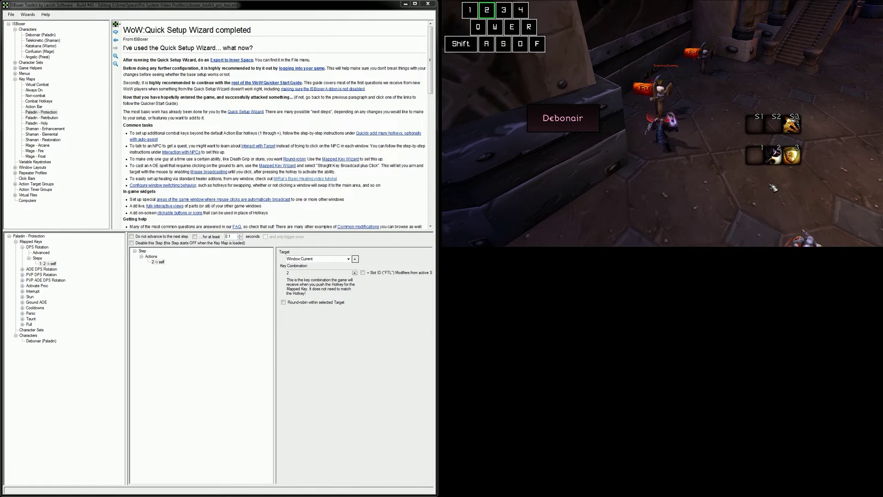
{"action": "key", "text": "2"}
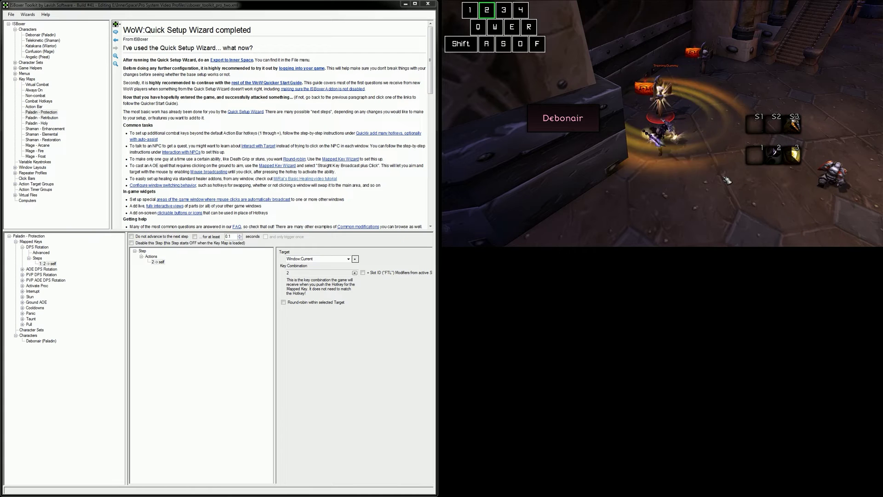
{"action": "key", "text": "2"}
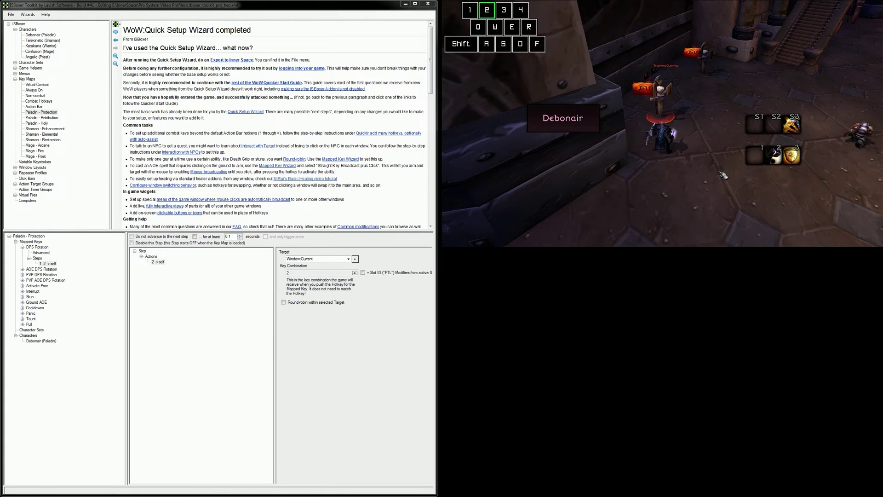
{"action": "key", "text": "2"}
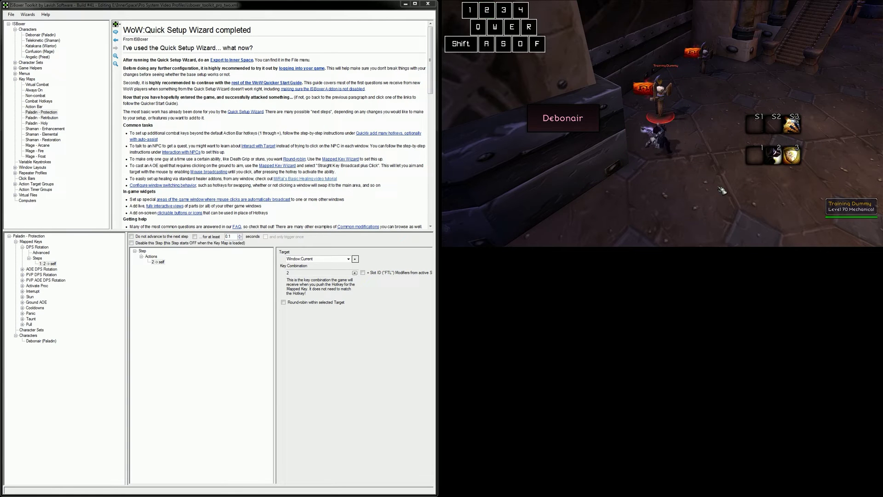
{"action": "key", "text": "2"}
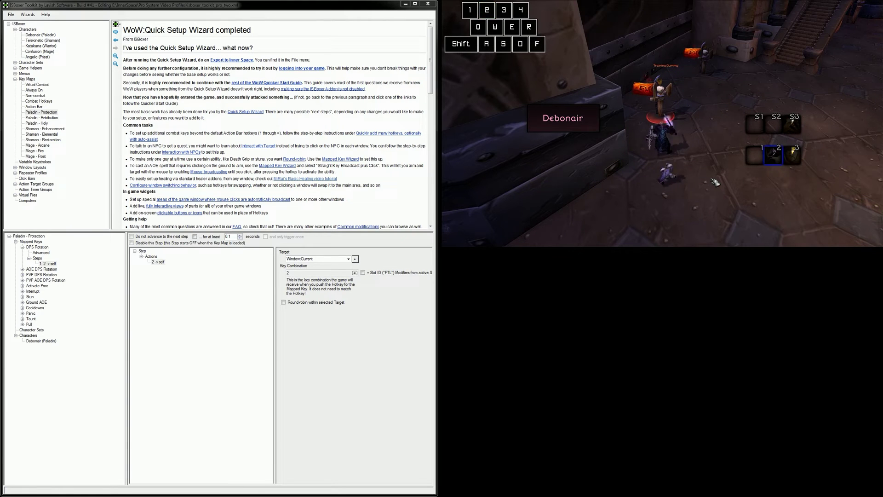
{"action": "key", "text": "2"}
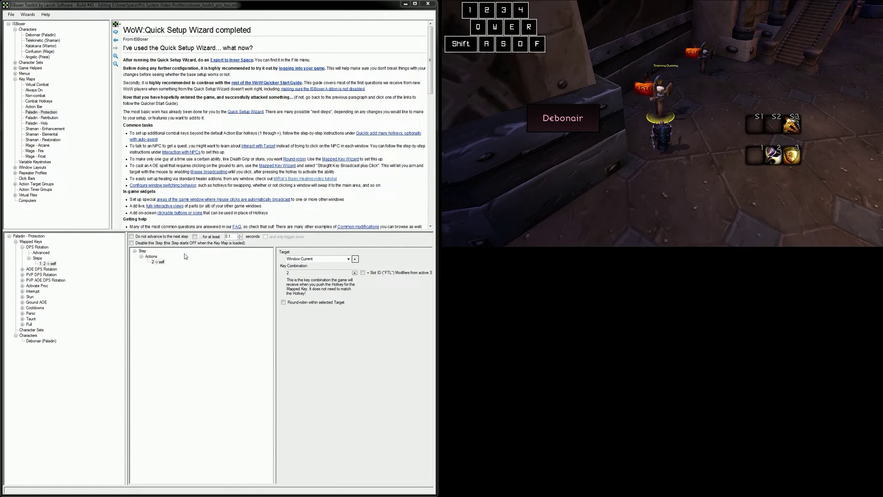
- Duplicate the 2 -> self action into the step's Actions
{"action": "right_click", "coordinate": [156, 261]}
{"action": "left_click", "coordinate": [175, 300]}
{"action": "right_click", "coordinate": [151, 256]}
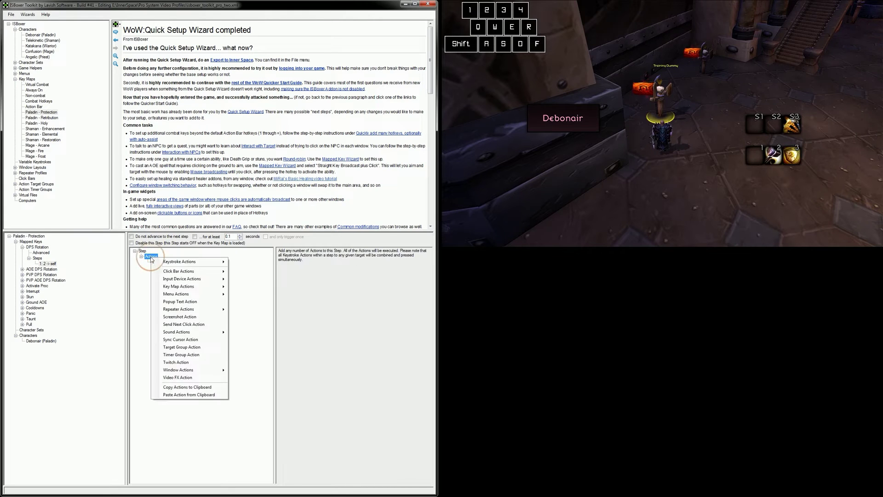
{"action": "left_click", "coordinate": [182, 394]}
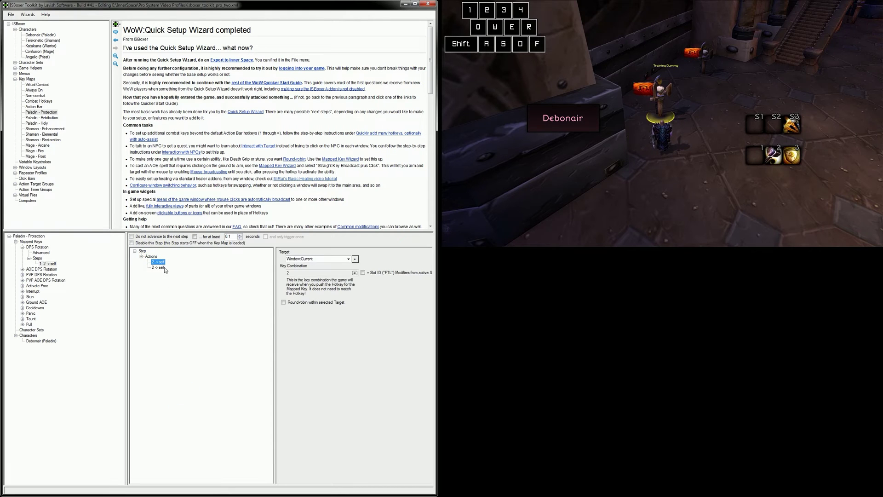
- Set the new action's key combination to 3 and reload the configuration in the game
{"action": "left_click", "coordinate": [355, 273]}
{"action": "key", "text": "3"}
{"action": "left_click", "coordinate": [221, 284]}
{"action": "left_click", "coordinate": [477, 274]}
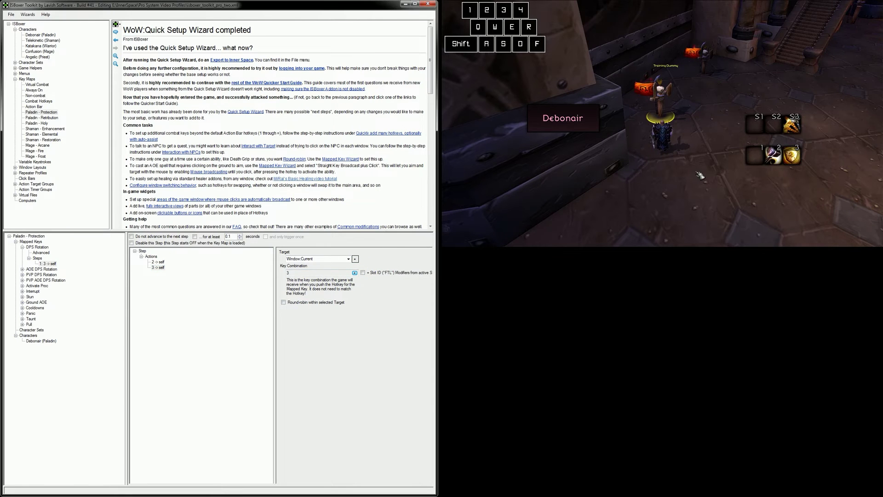
{"action": "key", "text": "2"}
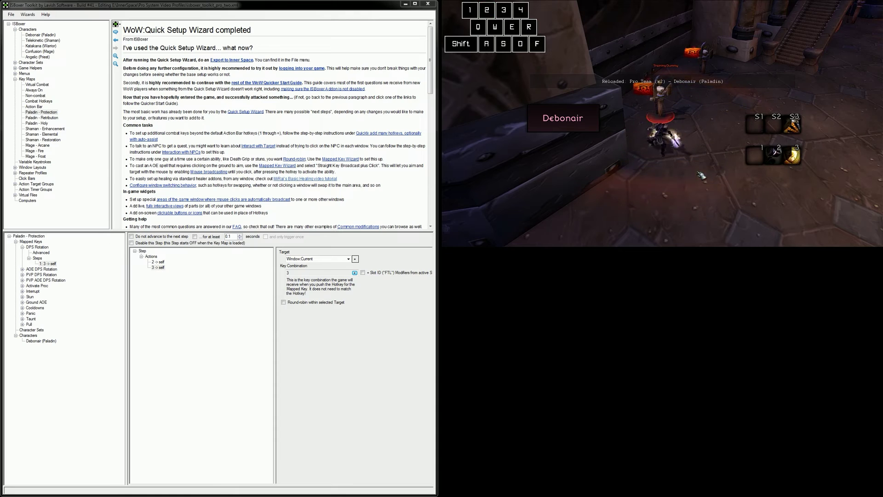
- Run the two-action rotation on the Training Dummy with eight presses of 2
{"action": "key", "text": "2"}
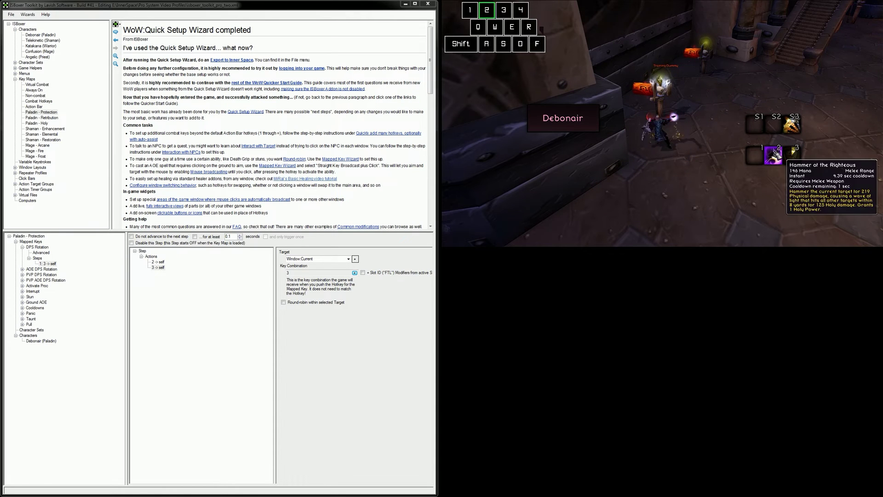
{"action": "key", "text": "2"}
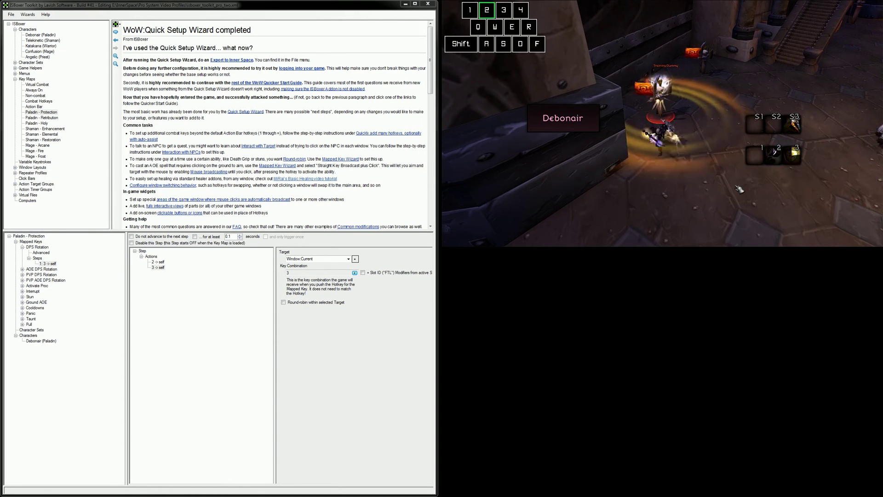
{"action": "key", "text": "2"}
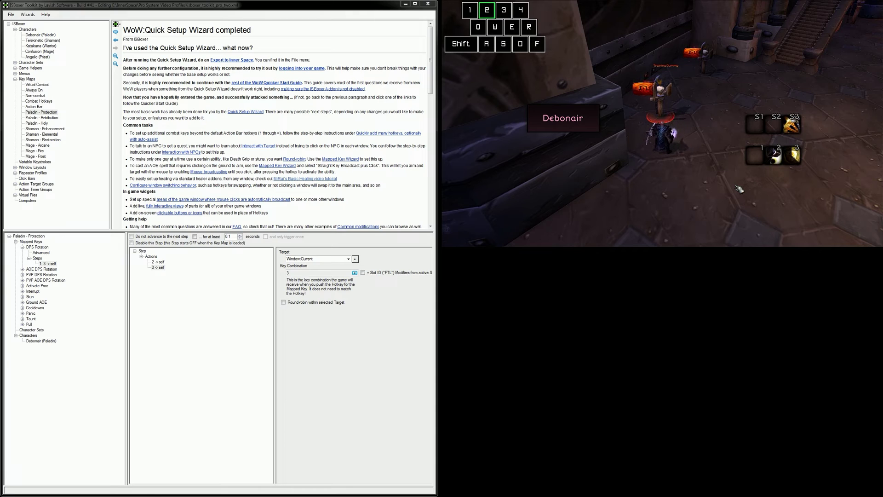
{"action": "key", "text": "2"}
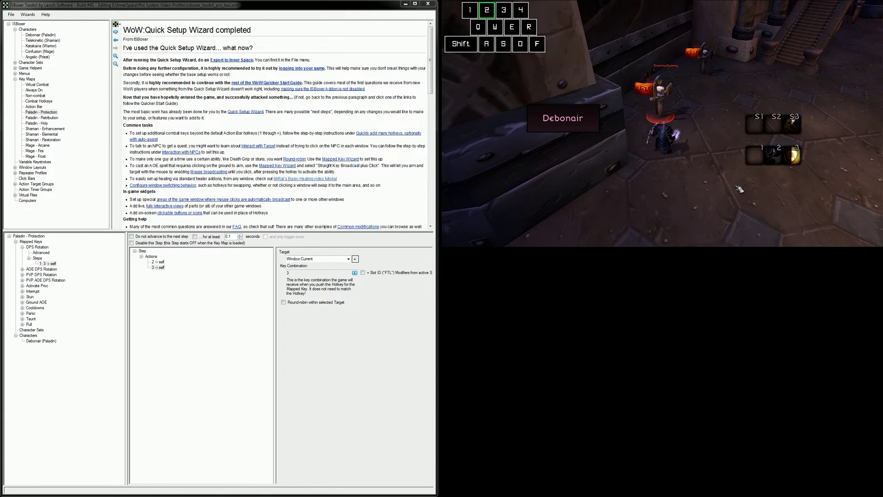
{"action": "key", "text": "2"}
{"action": "key", "text": "2"}
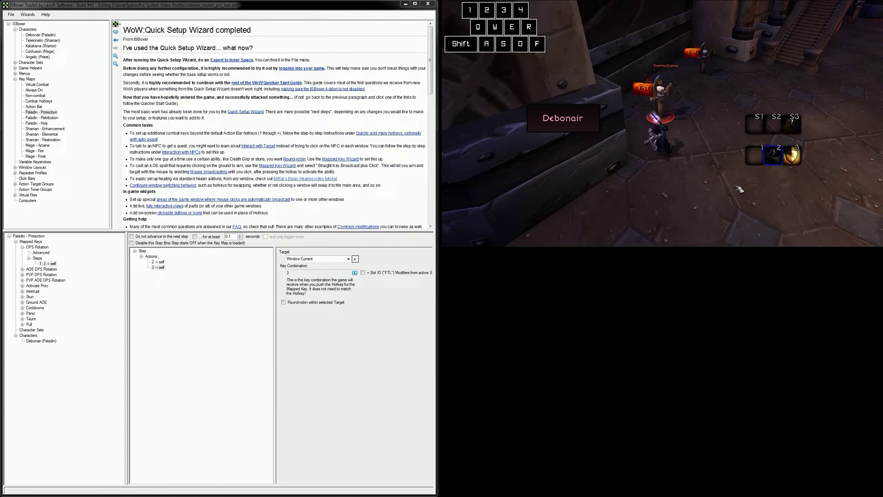
{"action": "key", "text": "2"}
{"action": "key", "text": "2"}
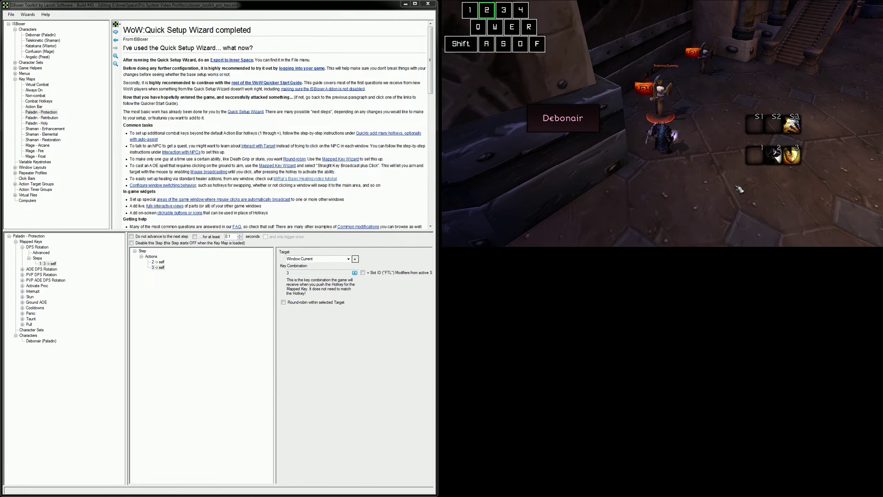
{"action": "key", "text": "2"}
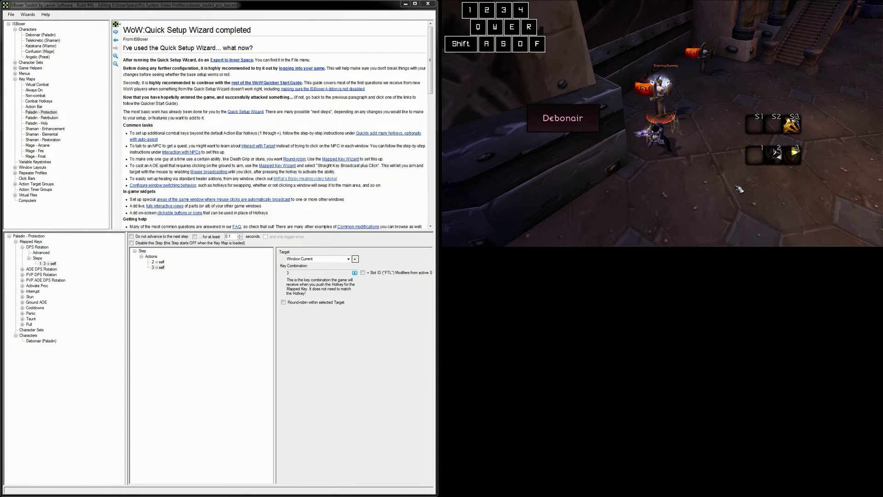
{"action": "key", "text": "2"}
{"action": "key", "text": "2"}
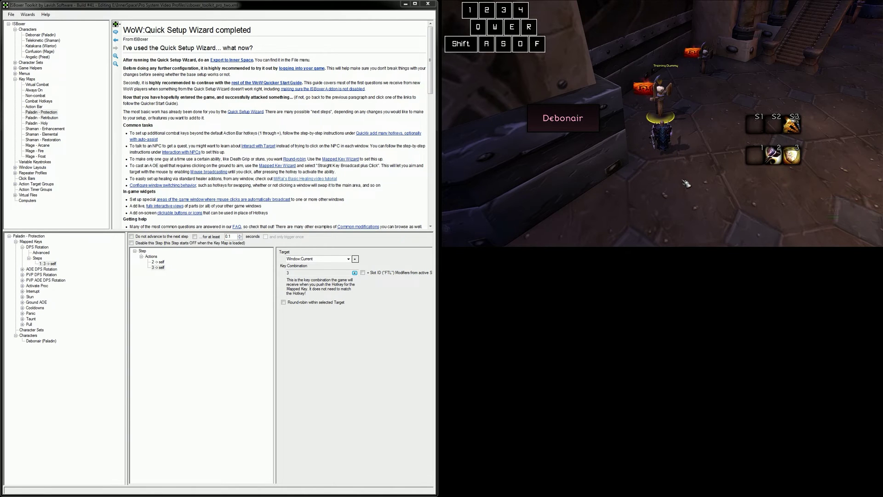
- Paste a copy of the 3 -> self action as a third DPS Rotation action
{"action": "right_click", "coordinate": [156, 267]}
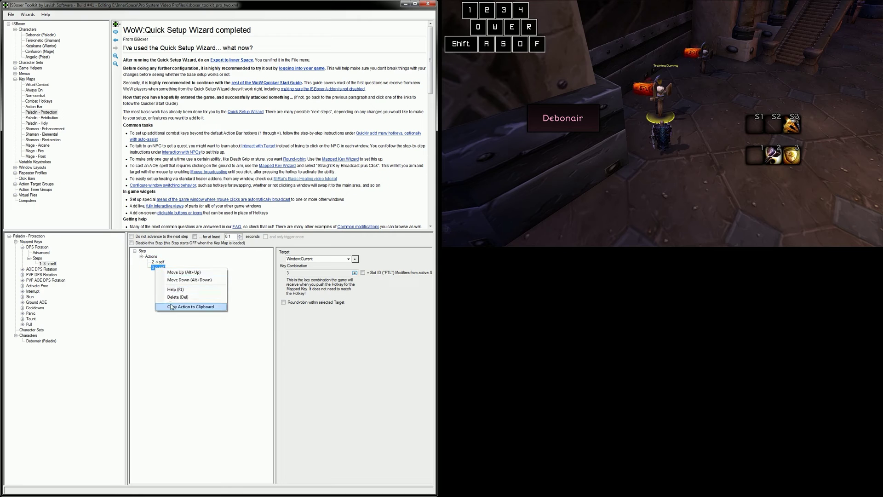
{"action": "left_click", "coordinate": [172, 307]}
{"action": "right_click", "coordinate": [151, 256]}
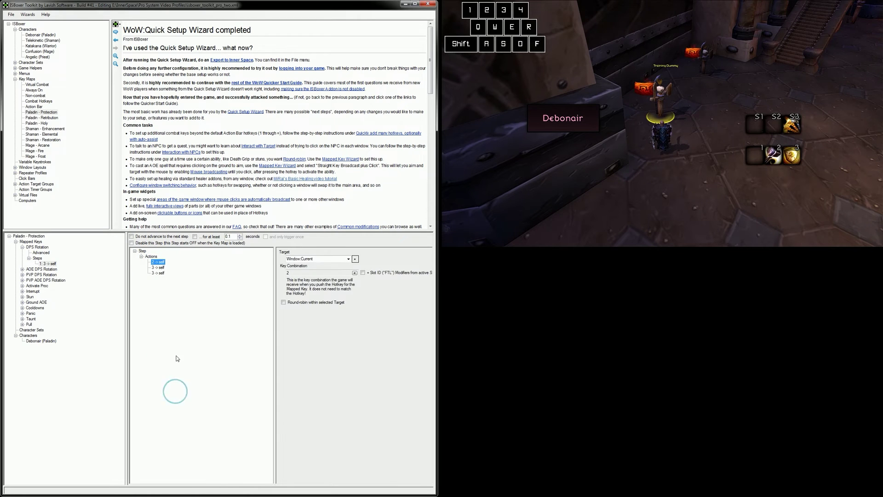
{"action": "left_click", "coordinate": [158, 272]}
- Set the third action's key to Shift+3 and export the configuration to Inner Space
{"action": "left_click", "coordinate": [355, 273]}
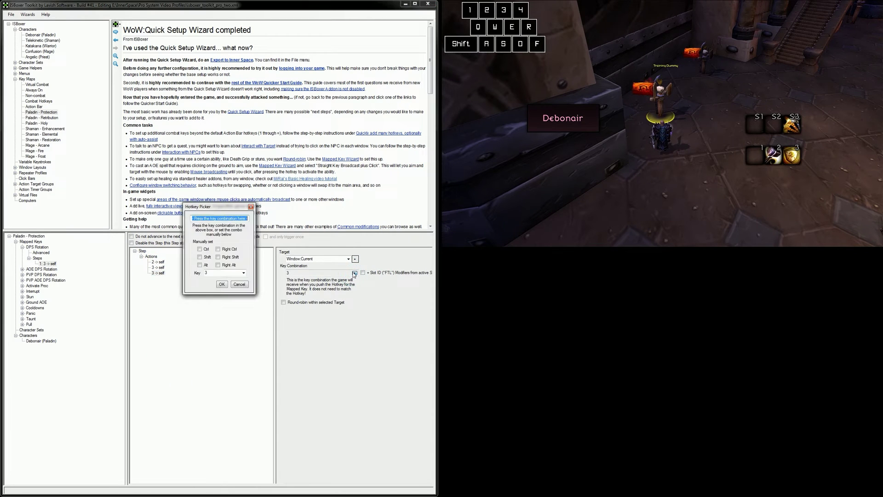
{"action": "key", "text": "shift+3"}
{"action": "left_click", "coordinate": [221, 284]}
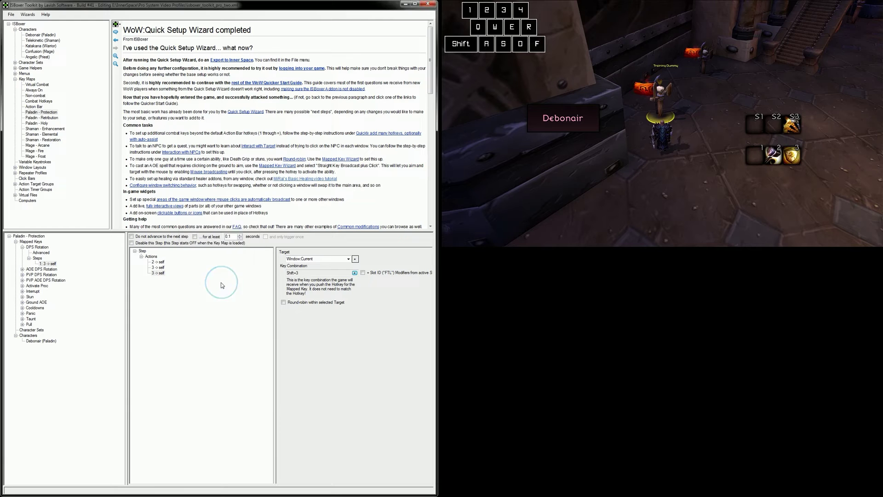
{"action": "left_click", "coordinate": [221, 316]}
{"action": "key", "text": "ctrl+s"}
{"action": "key", "text": "Return"}
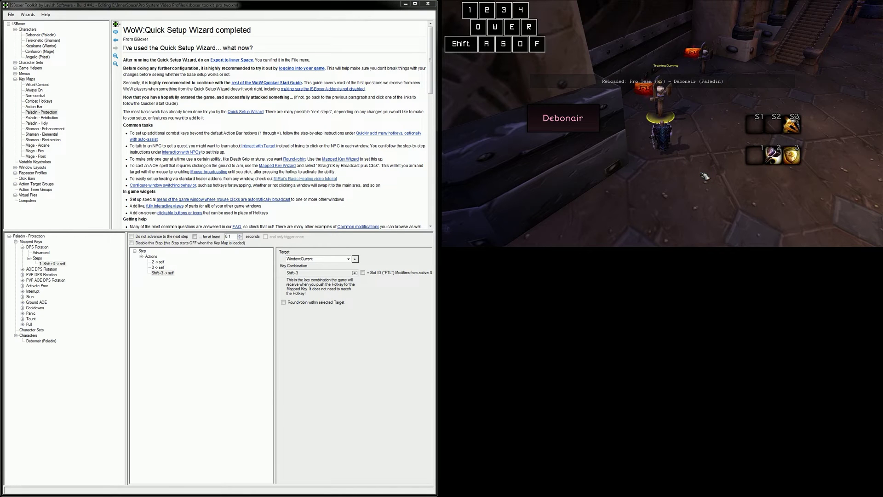
- Hit the Training Dummy with five presses of 2, then clear and re-target it with Tab
{"action": "key", "text": "2"}
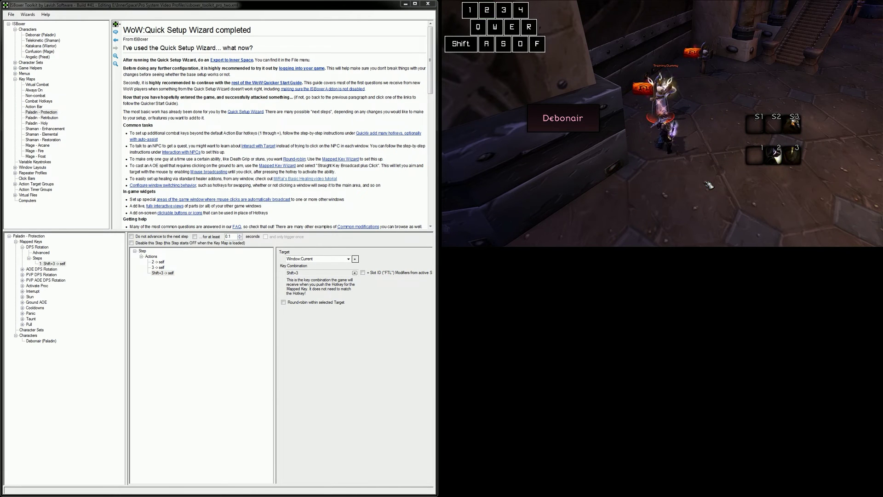
{"action": "key", "text": "2"}
{"action": "key", "text": "2"}
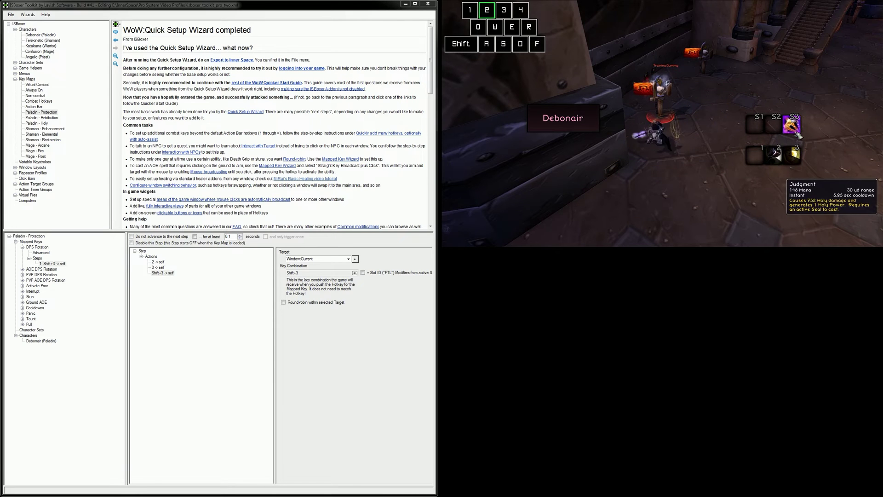
{"action": "key", "text": "2"}
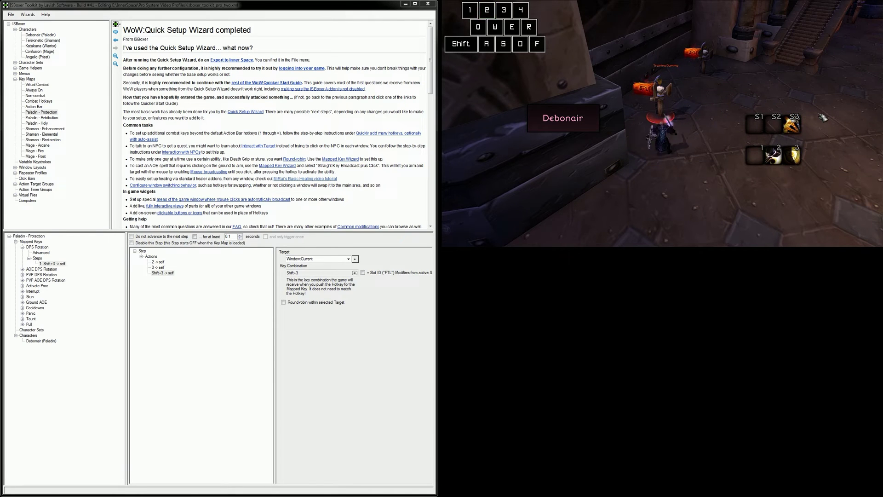
{"action": "key", "text": "2"}
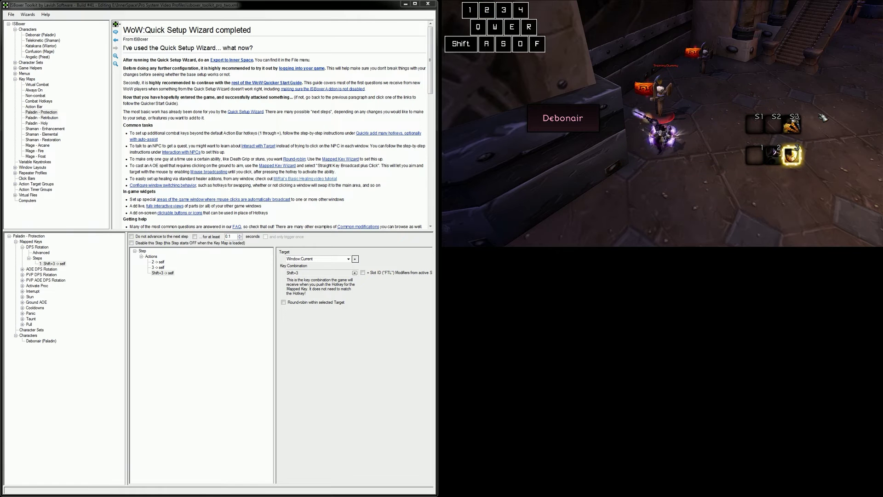
{"action": "key", "text": "2"}
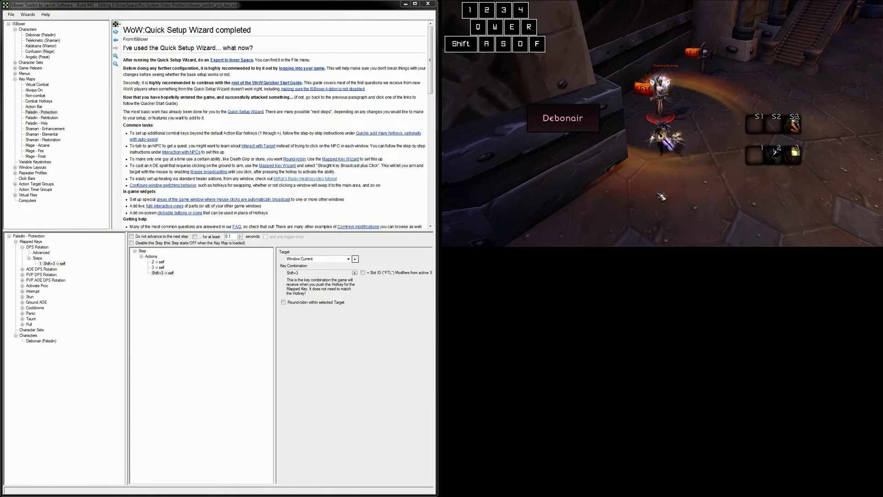
{"action": "left_click", "coordinate": [662, 196]}
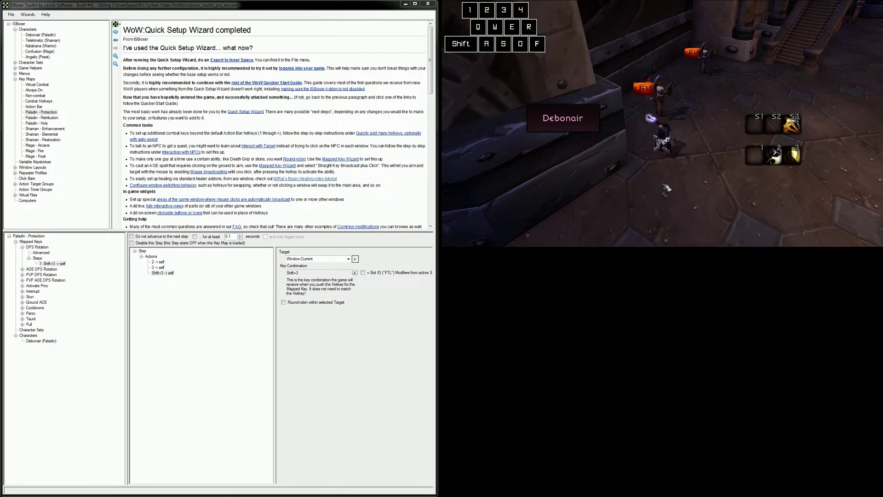
{"action": "key", "text": "Tab"}
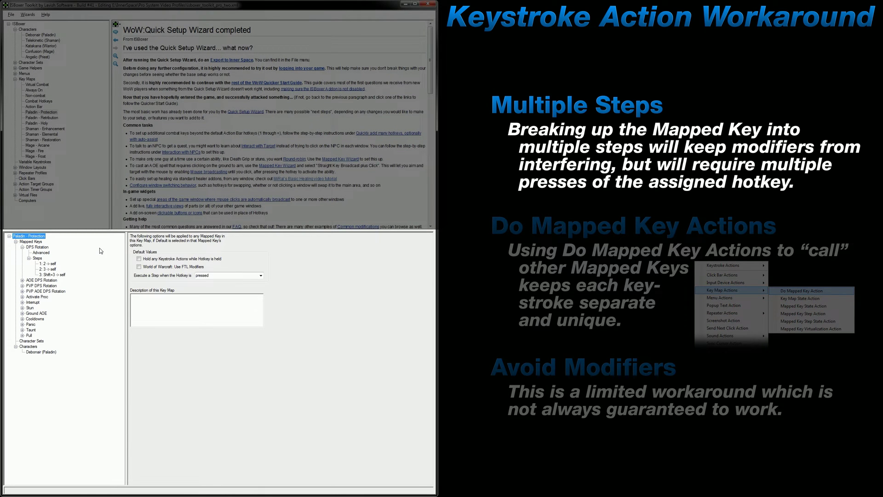
- Review the rotation's steps sending 2, Shift+3 and 3, then select the Action Bar key map
{"action": "left_click", "coordinate": [55, 265]}
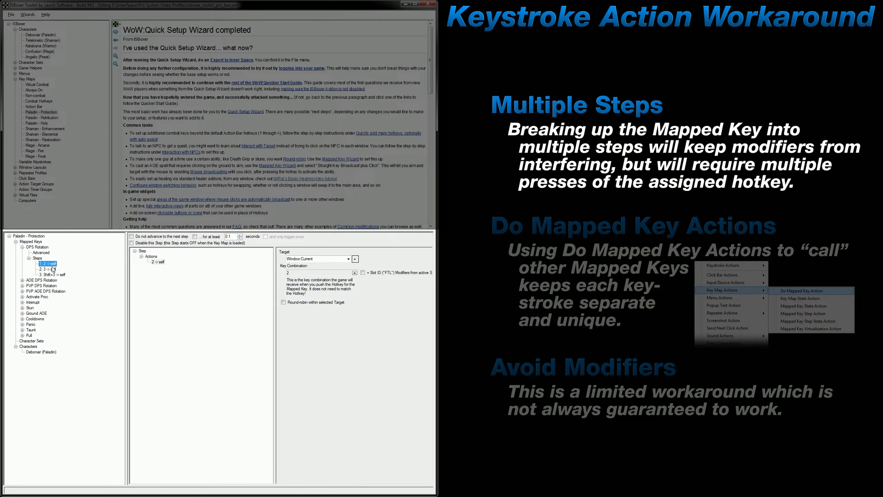
{"action": "left_click", "coordinate": [56, 275]}
{"action": "left_click", "coordinate": [51, 269]}
{"action": "left_click", "coordinate": [52, 264]}
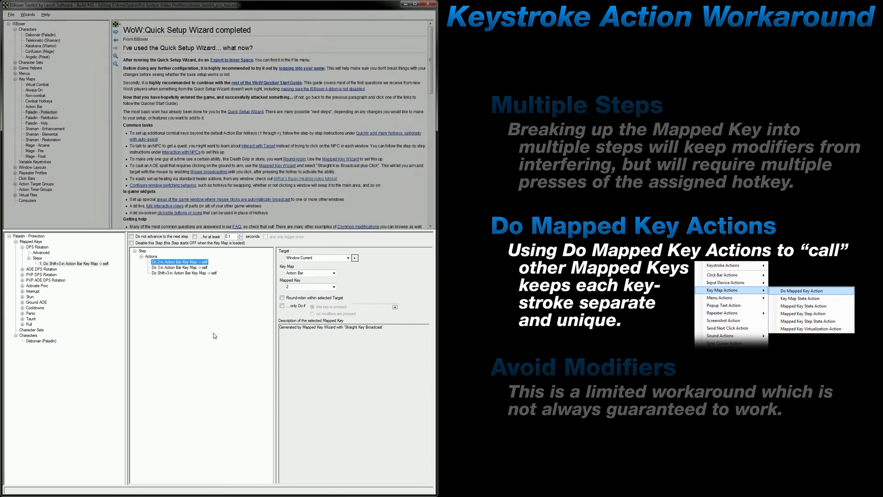
{"action": "left_click", "coordinate": [34, 106]}
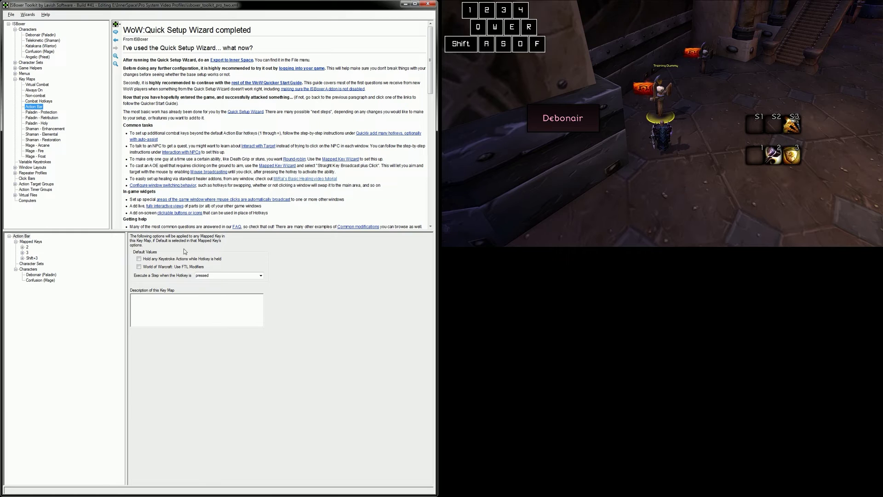
- Expand Action Bar mapped keys 2, 3 and Shift+3 and view each key's single step
{"action": "left_click", "coordinate": [22, 247]}
{"action": "left_click", "coordinate": [22, 269]}
{"action": "left_click", "coordinate": [22, 291]}
{"action": "left_click", "coordinate": [60, 308]}
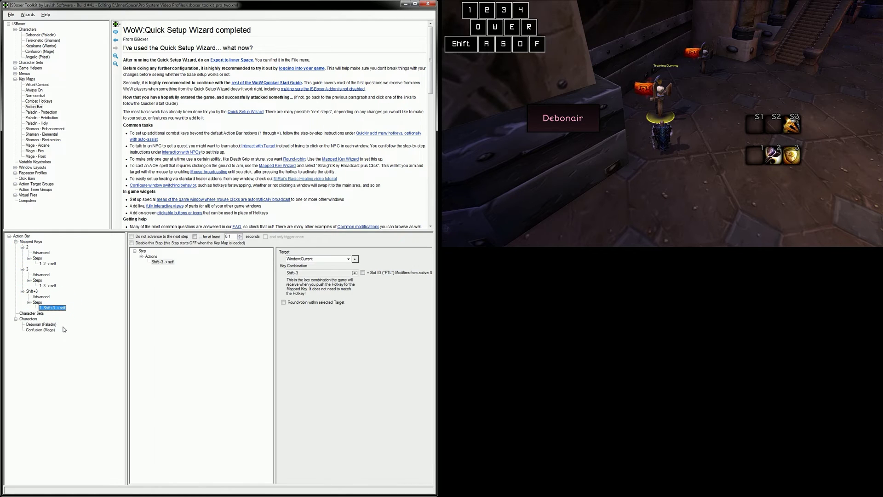
{"action": "left_click", "coordinate": [48, 285]}
{"action": "left_click", "coordinate": [47, 264]}
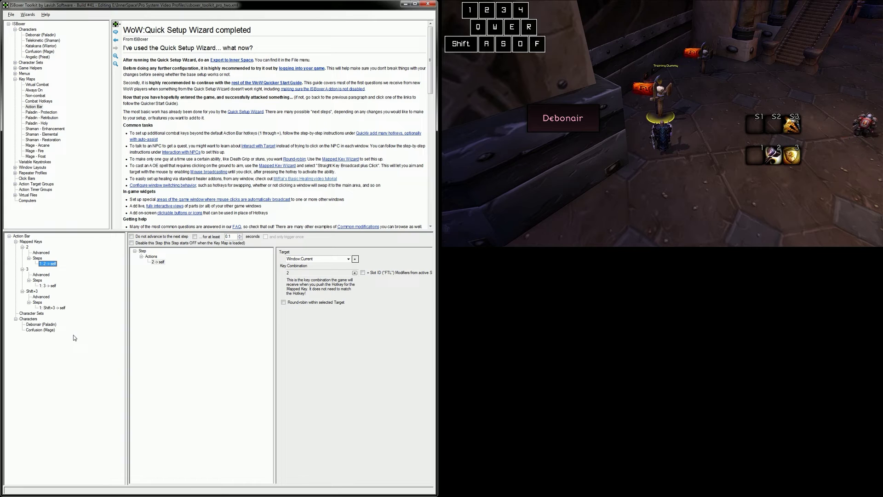
- Fire the reworked rotation at the Training Dummy with three presses of 2
{"action": "left_click", "coordinate": [667, 196]}
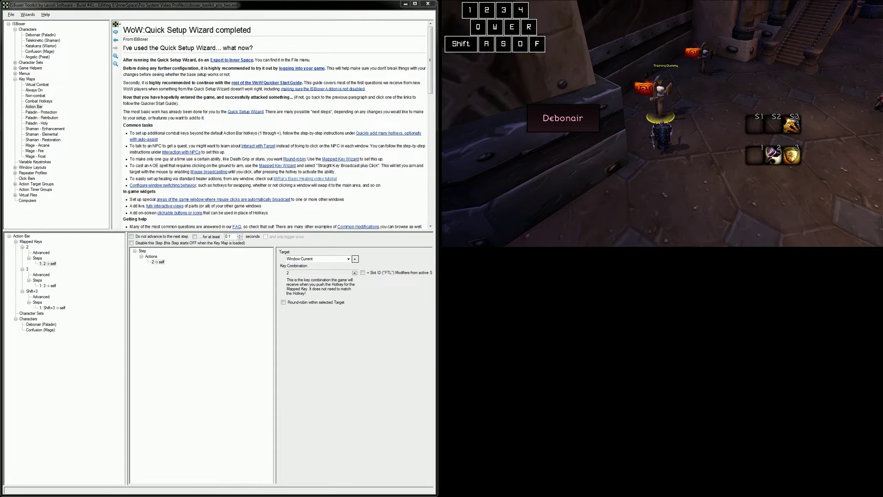
{"action": "key", "text": "2"}
{"action": "key", "text": "2"}
{"action": "key", "text": "2"}
{"action": "key", "text": "2"}
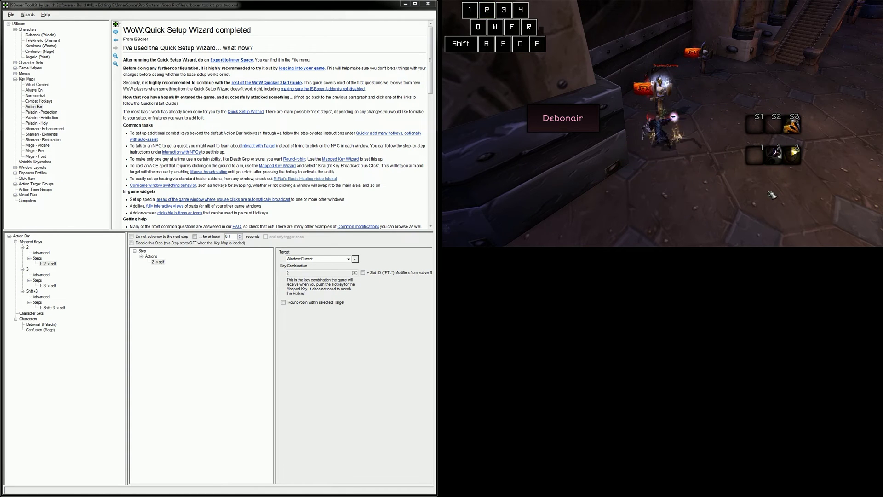
{"action": "key", "text": "2"}
{"action": "key", "text": "2"}
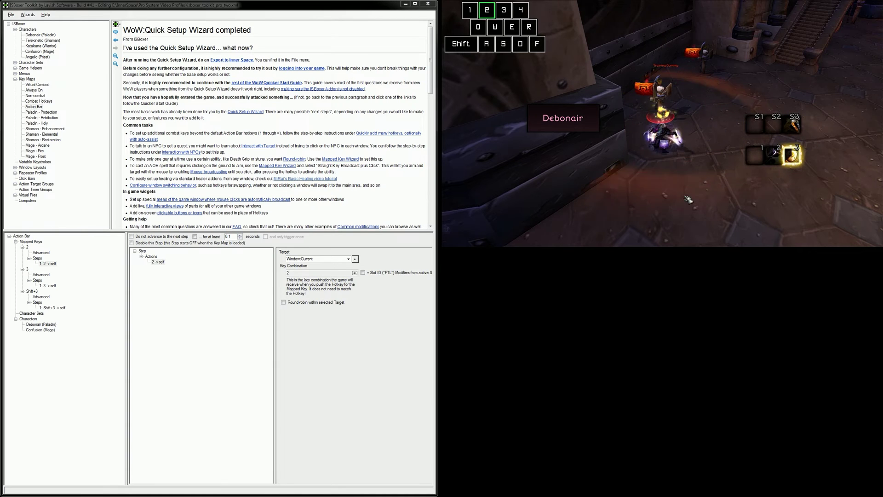
{"action": "key", "text": "2"}
{"action": "key", "text": "2"}
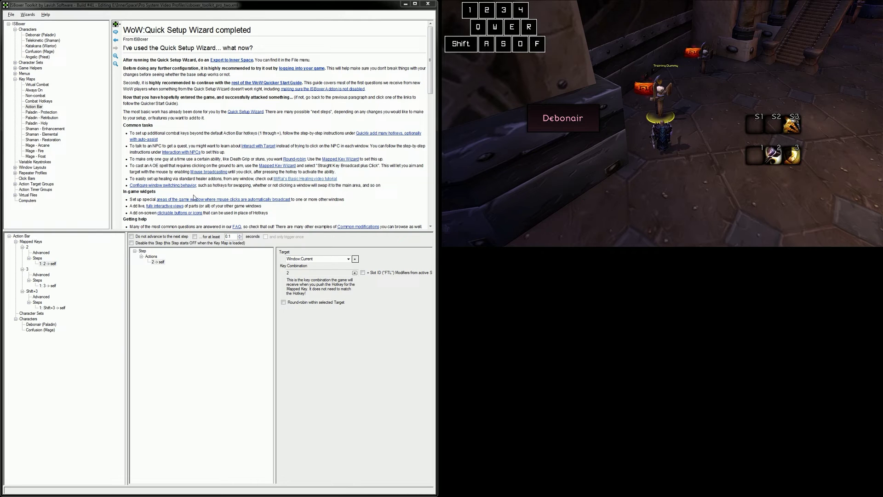
- For Confusion (Mage), inspect the Mage - Arcane DPS Rotation step's Action Bar 2, 3 and Shift+3 actions
{"action": "left_click", "coordinate": [46, 51]}
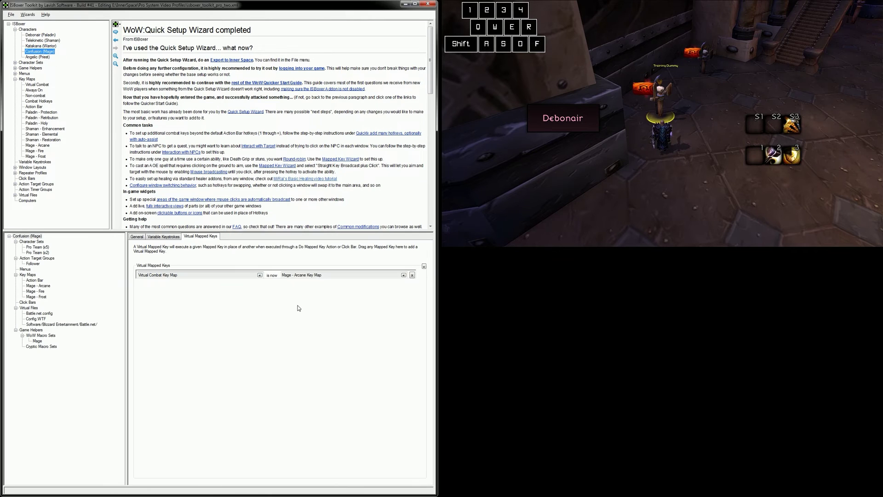
{"action": "left_click_drag", "start_coordinate": [334, 275], "coordinate": [282, 275]}
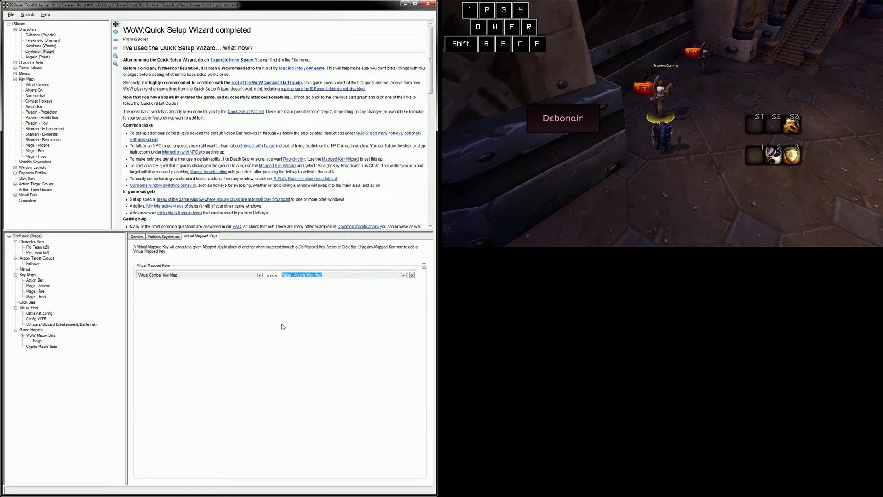
{"action": "left_click", "coordinate": [46, 145]}
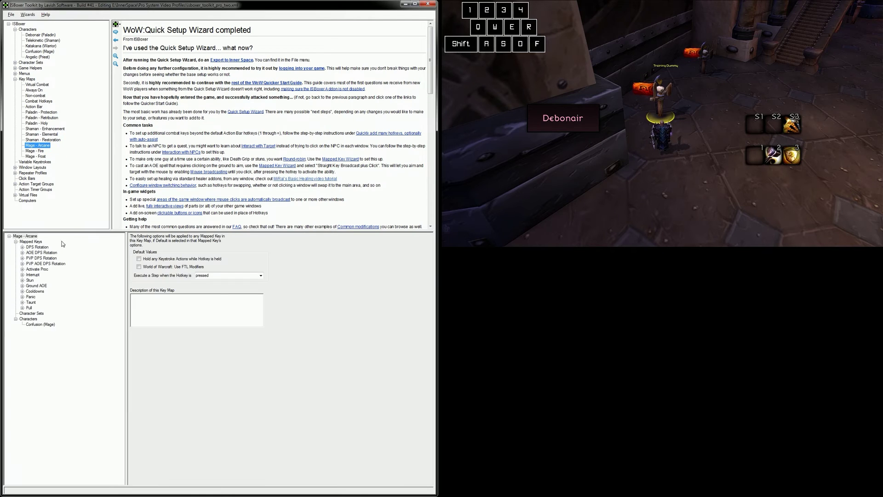
{"action": "left_click", "coordinate": [44, 247]}
{"action": "left_click", "coordinate": [51, 264]}
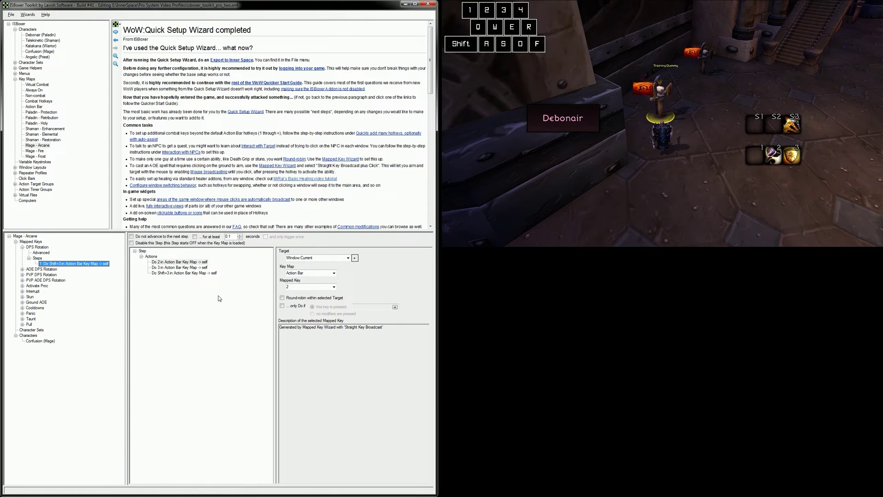
{"action": "left_click", "coordinate": [203, 262]}
{"action": "left_click", "coordinate": [202, 268]}
{"action": "left_click", "coordinate": [206, 274]}
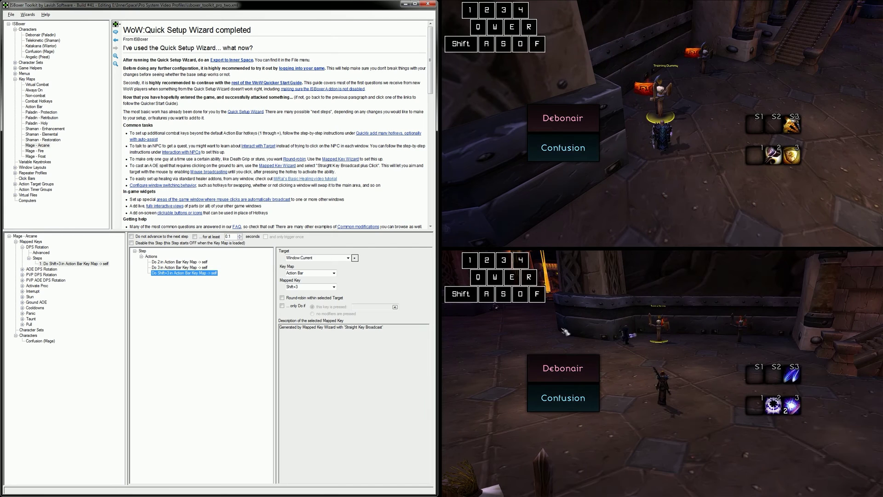
{"action": "left_click", "coordinate": [569, 331]}
{"action": "key", "text": "2"}
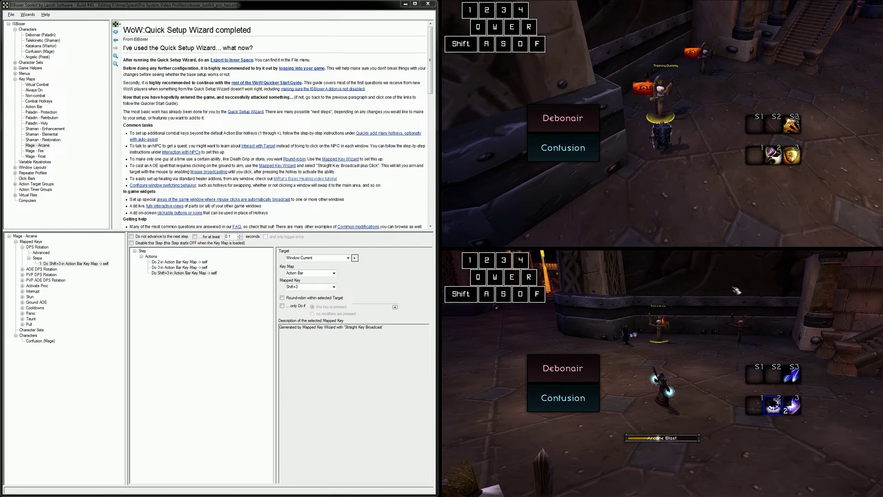
{"action": "key", "text": "2"}
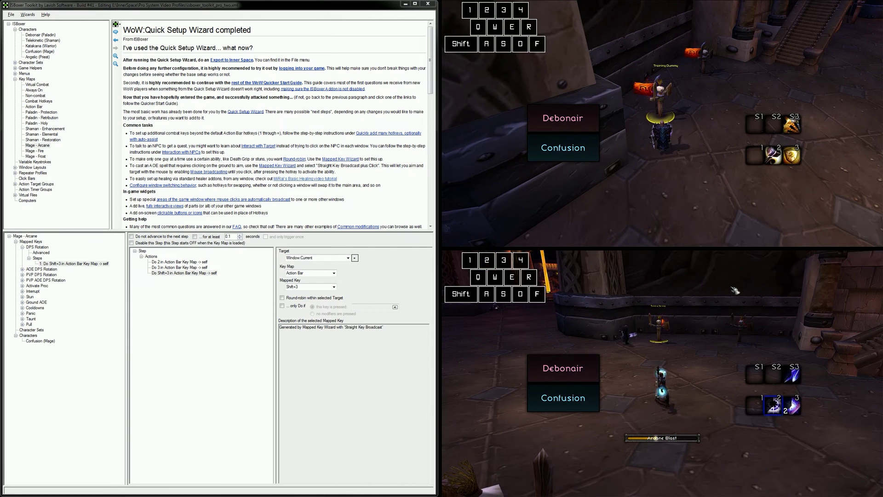
{"action": "key", "text": "2"}
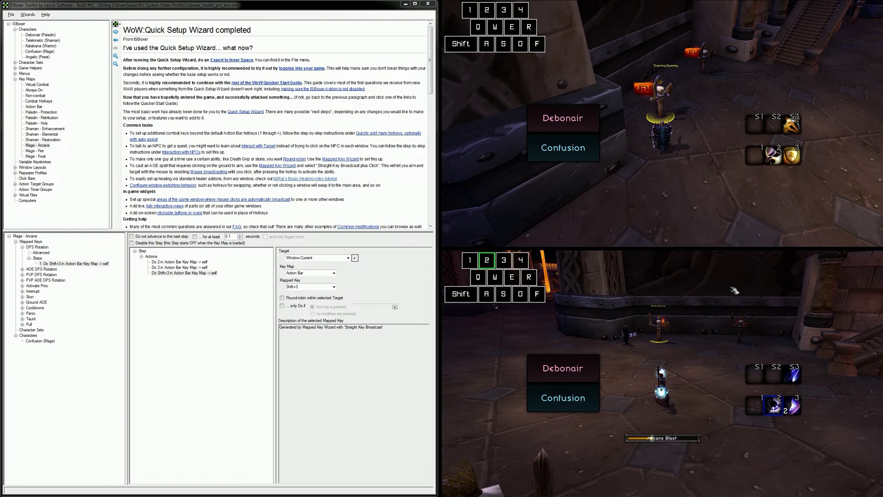
{"action": "key", "text": "2"}
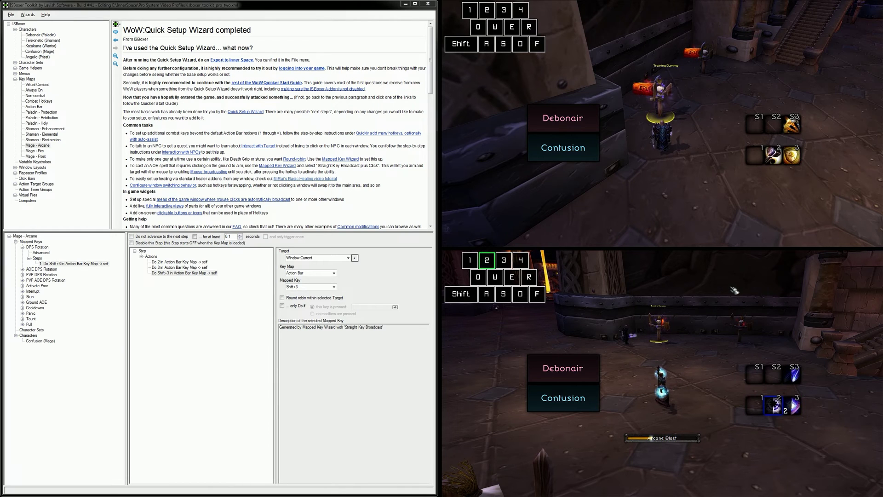
{"action": "key", "text": "2"}
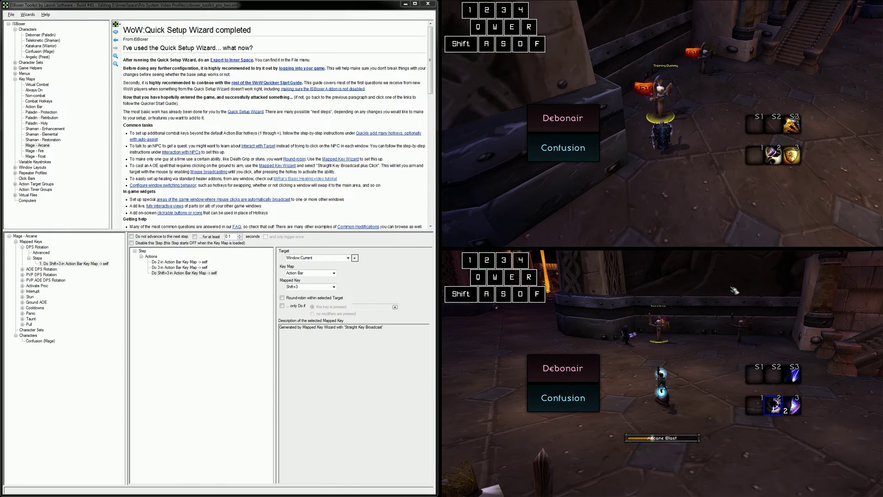
{"action": "key", "text": "2"}
{"action": "key", "text": "2"}
{"action": "key", "text": "2"}
{"action": "key", "text": "2"}
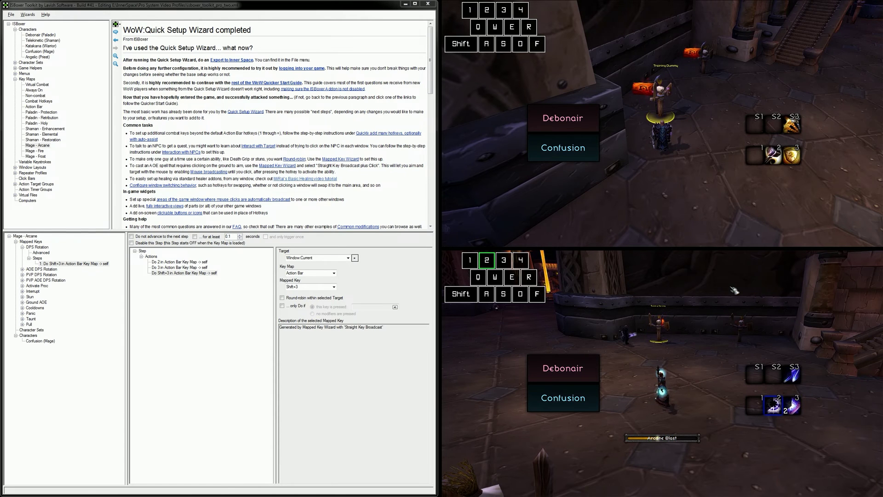
{"action": "key", "text": "2"}
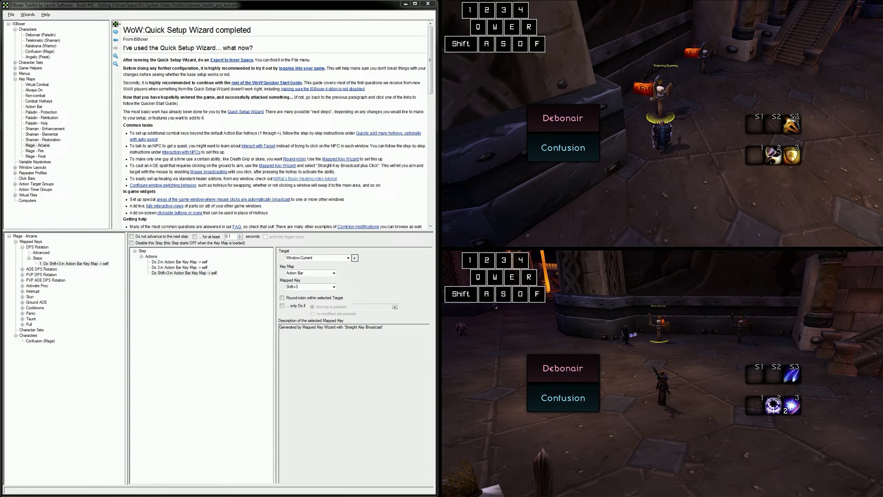
{"action": "key", "text": "3"}
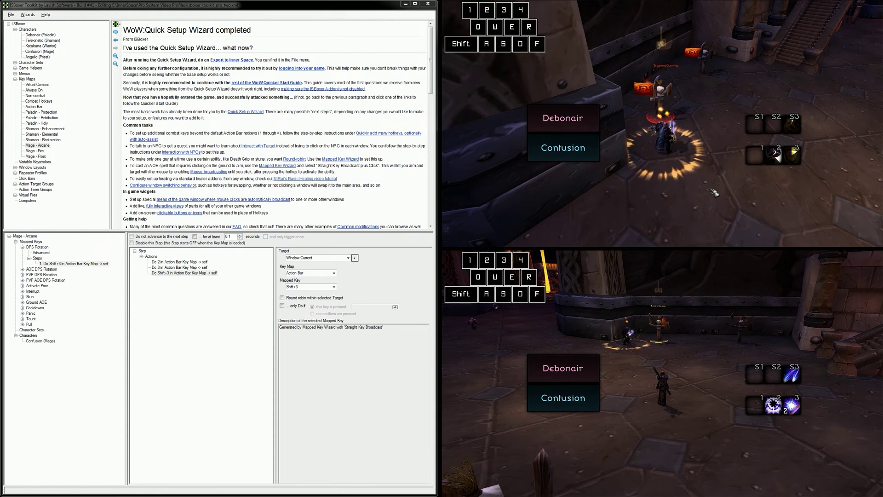
{"action": "key", "text": "2"}
{"action": "key", "text": "2"}
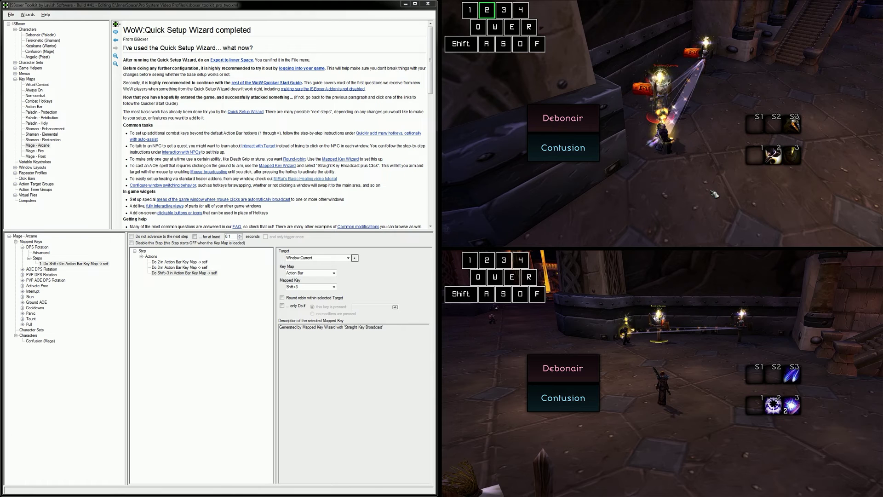
{"action": "key", "text": "2"}
{"action": "key", "text": "2"}
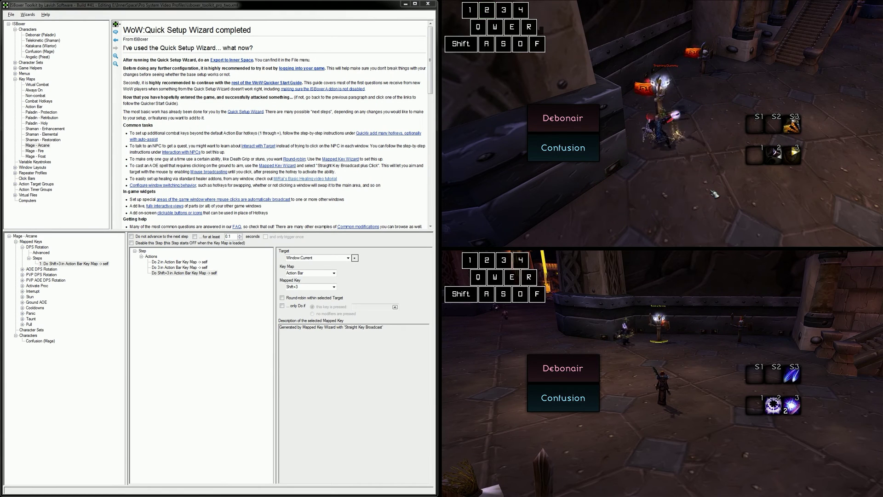
{"action": "key", "text": "2"}
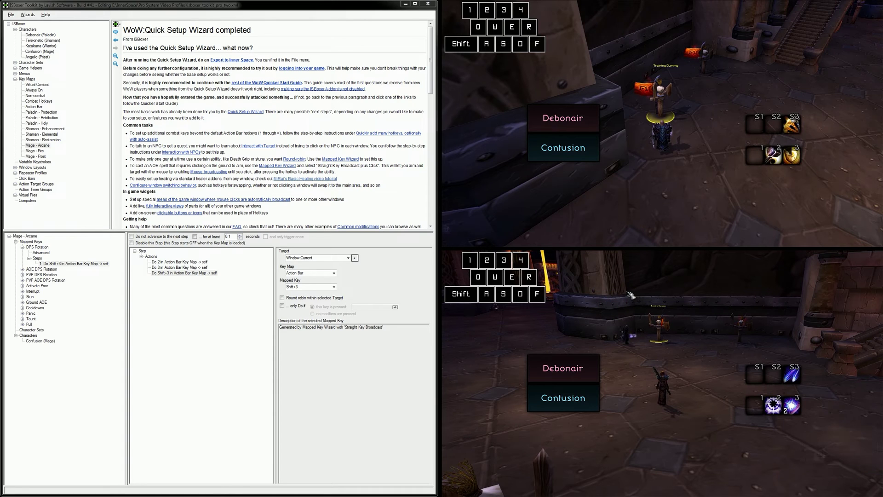
- Open Create Macros with /m and review the Mage's Arcane Blast castsequence macro
{"action": "type", "text": "/m"}
{"action": "key", "text": "Return"}
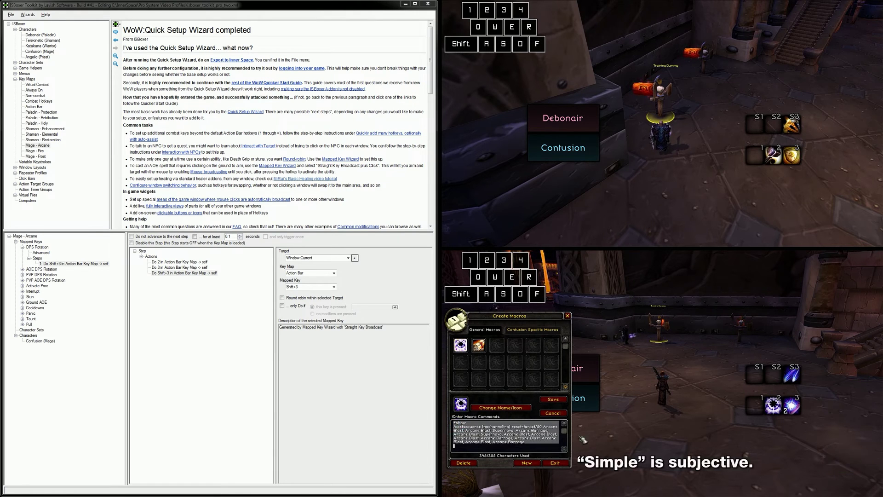
{"action": "left_click", "coordinate": [532, 435]}
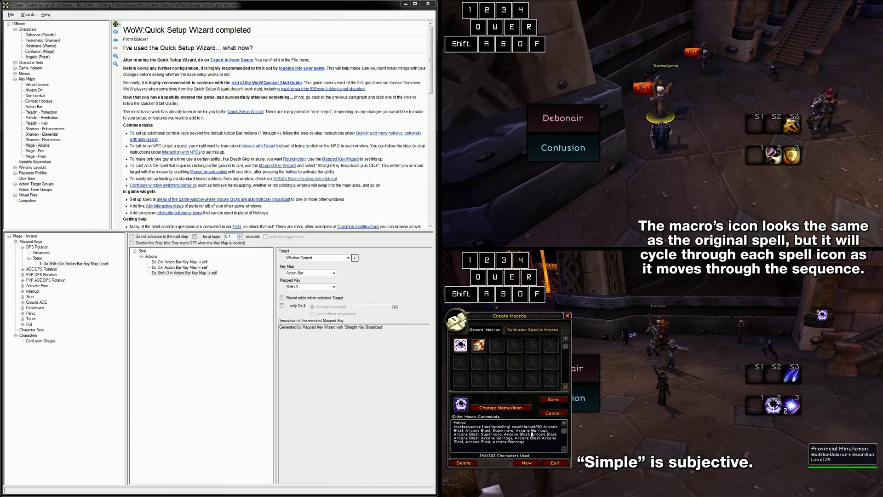
- Remove the frost spell from slot S3 and the Arcane spell from slot 3, then close the macro window
{"action": "left_click_drag", "start_coordinate": [792, 375], "coordinate": [829, 340]}
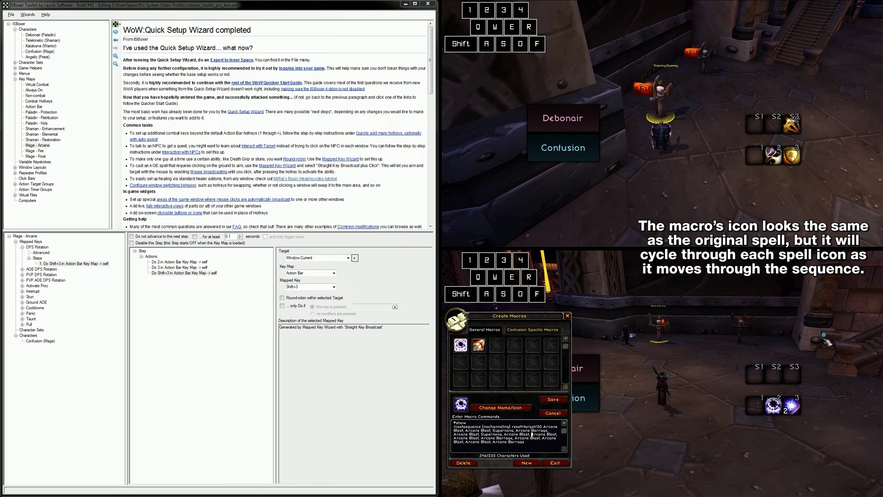
{"action": "left_click_drag", "start_coordinate": [792, 405], "coordinate": [837, 359]}
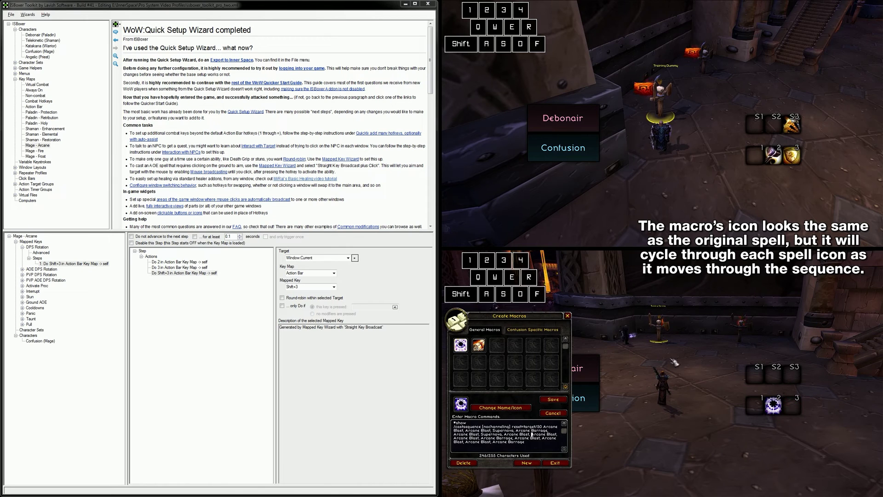
{"action": "left_click", "coordinate": [568, 315]}
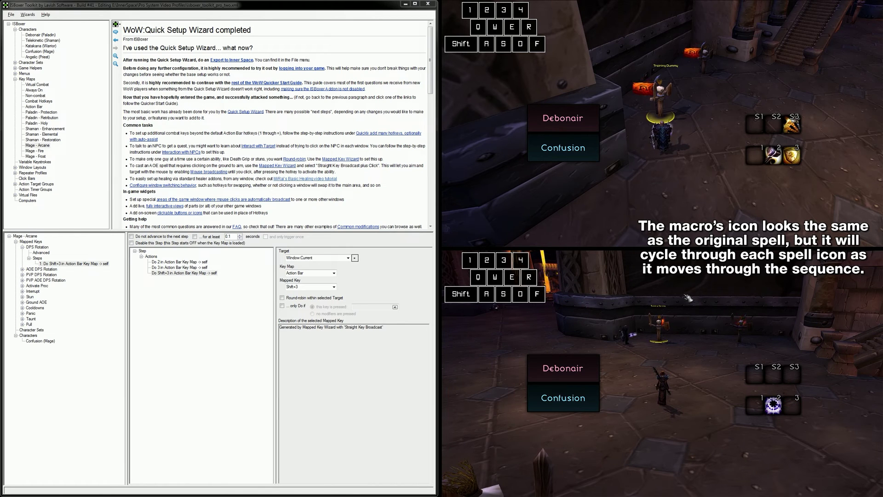
- Delete the Do 3 and Do Shift+3 actions, leaving only Do 2, and export to Inner Space
{"action": "left_click", "coordinate": [180, 267]}
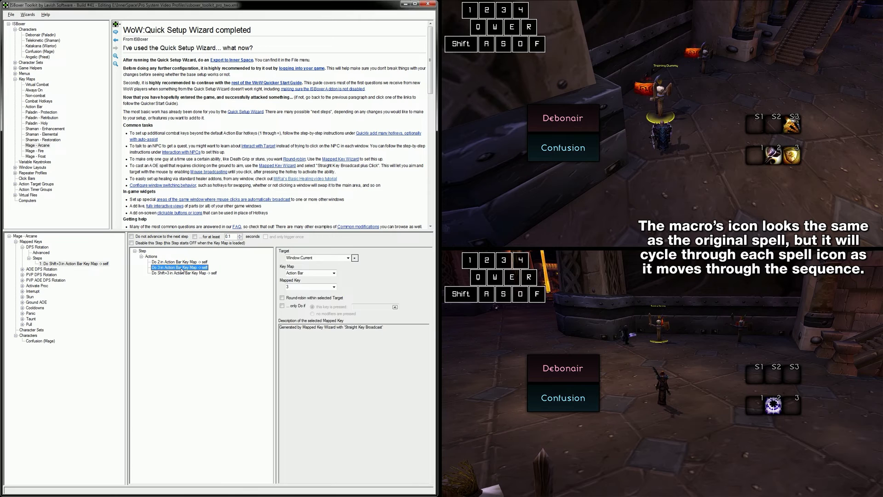
{"action": "key", "text": "Delete"}
{"action": "key", "text": "Delete"}
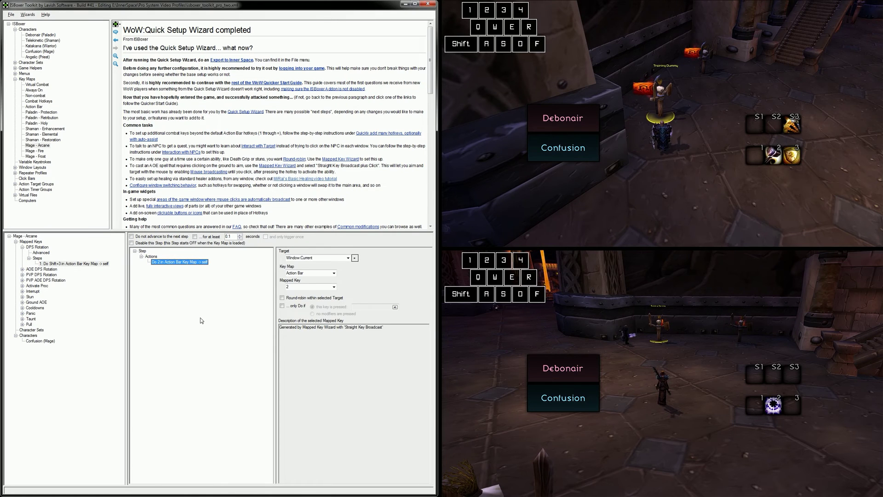
{"action": "key", "text": "ctrl+s"}
{"action": "left_click", "coordinate": [468, 271]}
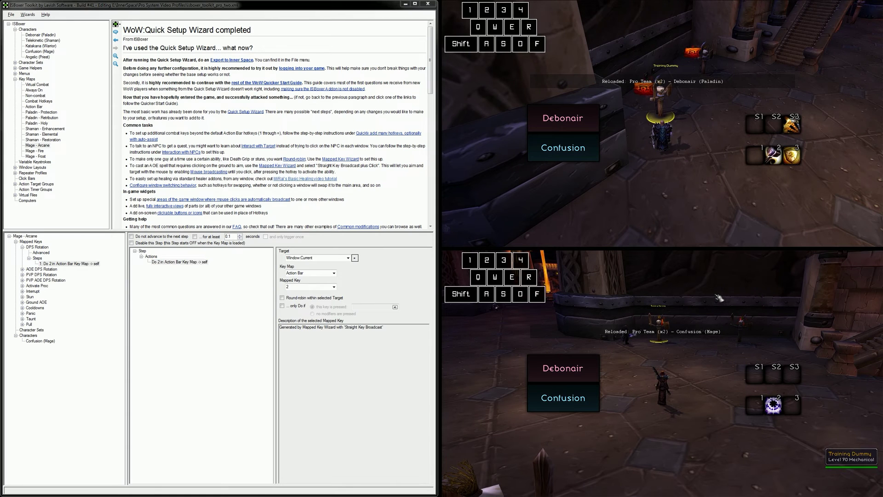
- Press 2 repeatedly in-game to test that the rotation keeps casting Arcane Blast
{"action": "key", "text": "2"}
{"action": "key", "text": "2"}
{"action": "key", "text": "2"}
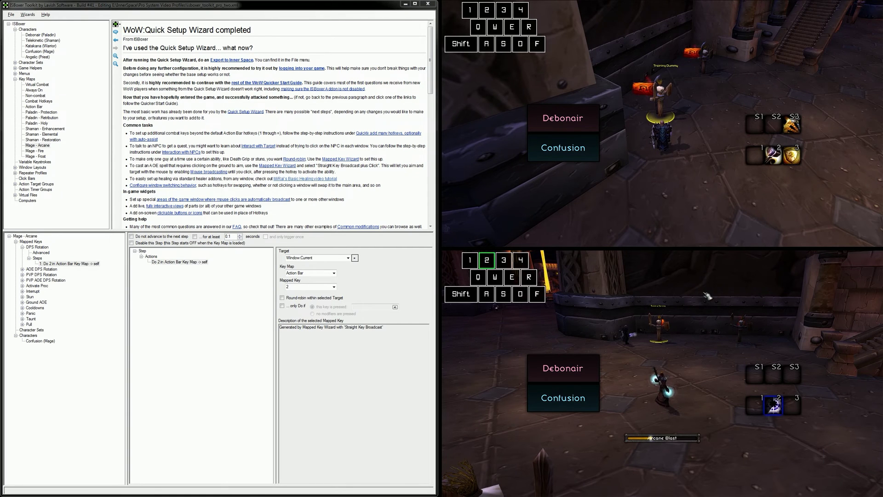
{"action": "key", "text": "2"}
{"action": "key", "text": "2"}
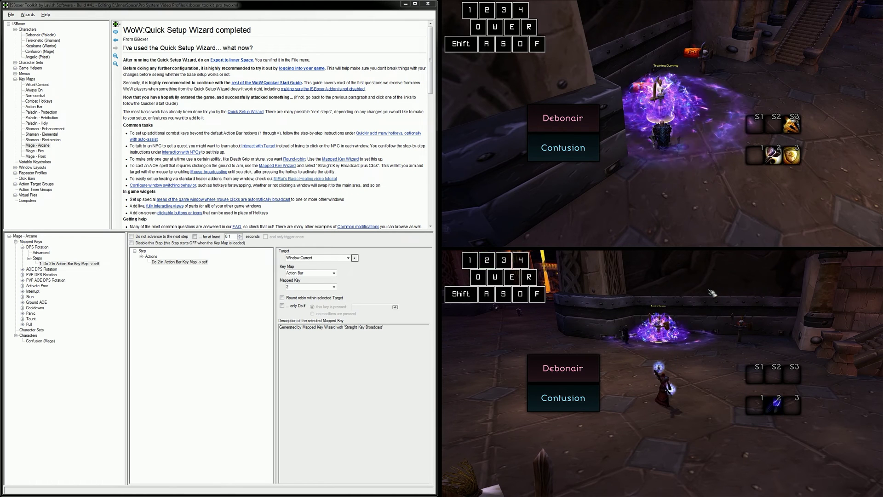
{"action": "key", "text": "2"}
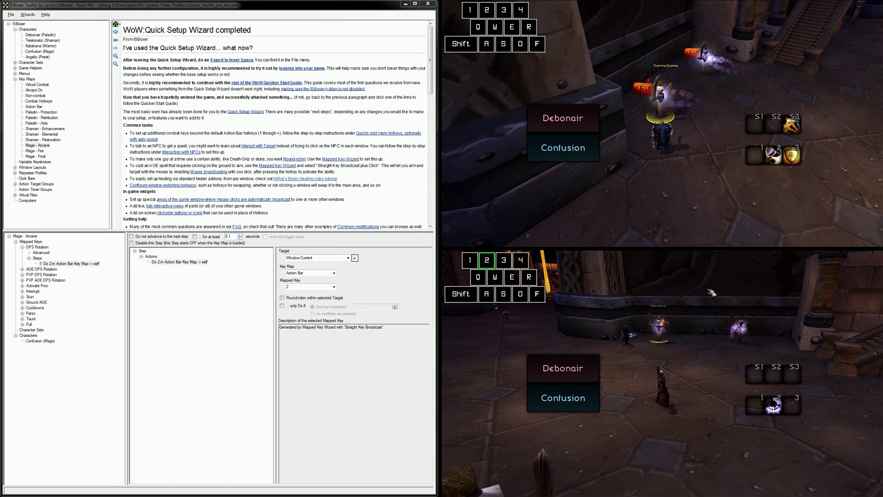
{"action": "key", "text": "2"}
{"action": "key", "text": "2"}
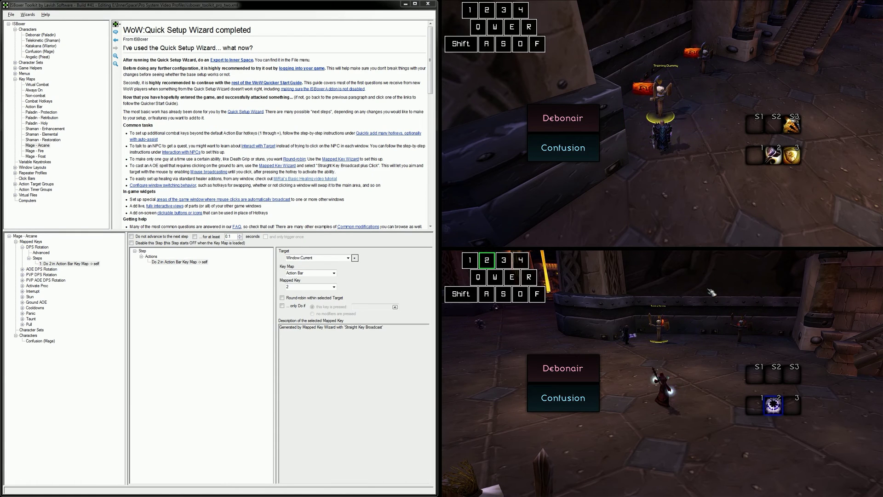
{"action": "key", "text": "2"}
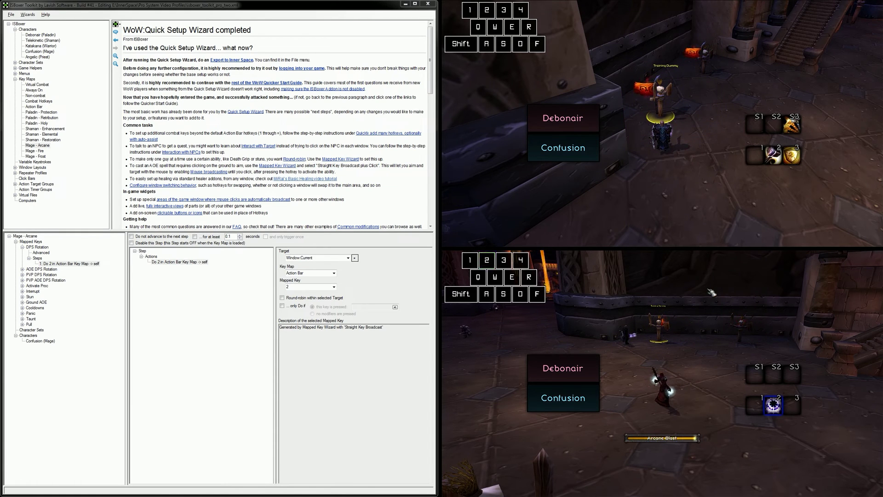
{"action": "key", "text": "2"}
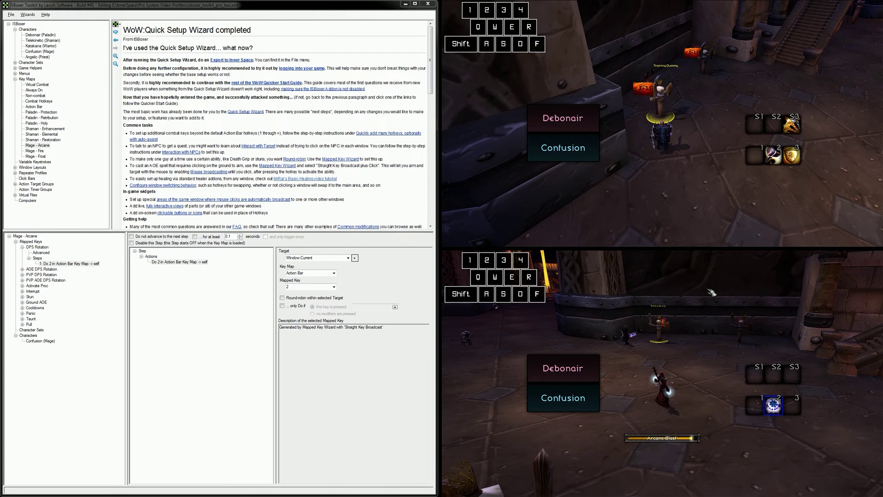
{"action": "key", "text": "2"}
{"action": "key", "text": "2"}
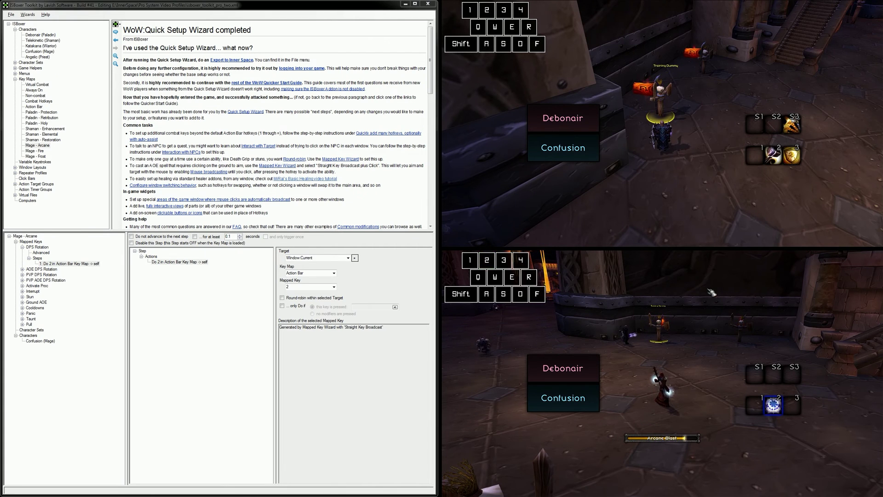
{"action": "key", "text": "2"}
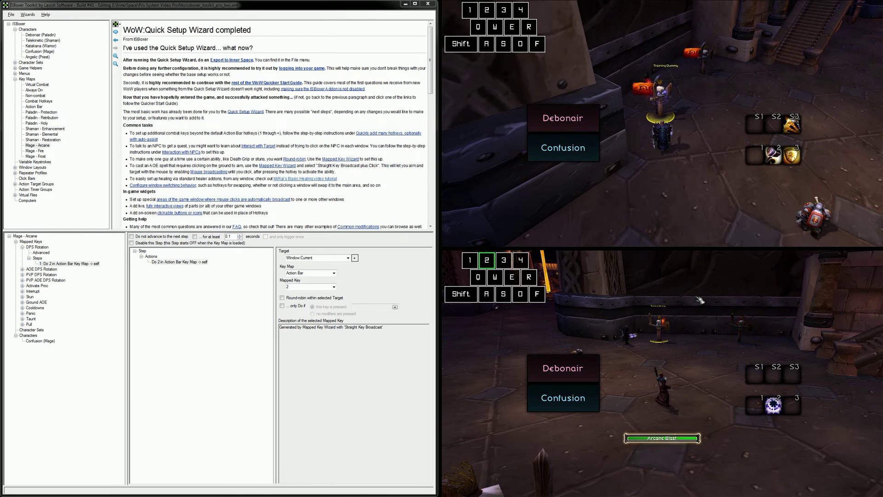
{"action": "key", "text": "2"}
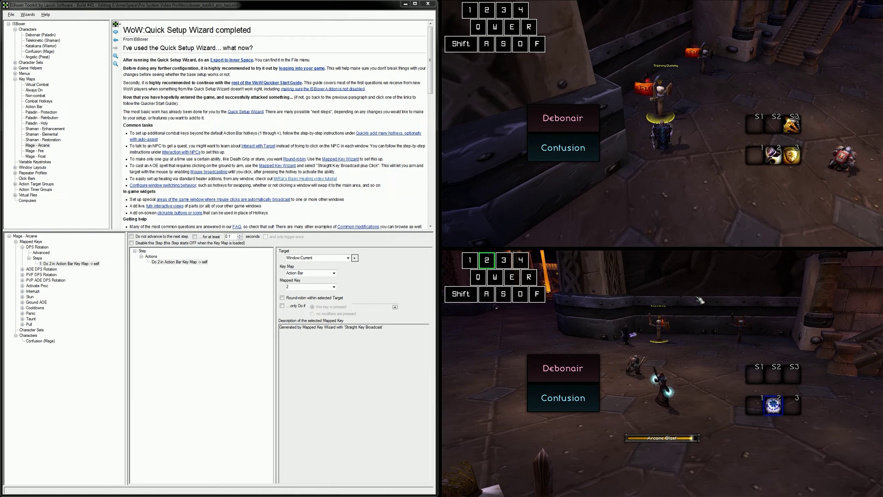
{"action": "key", "text": "2"}
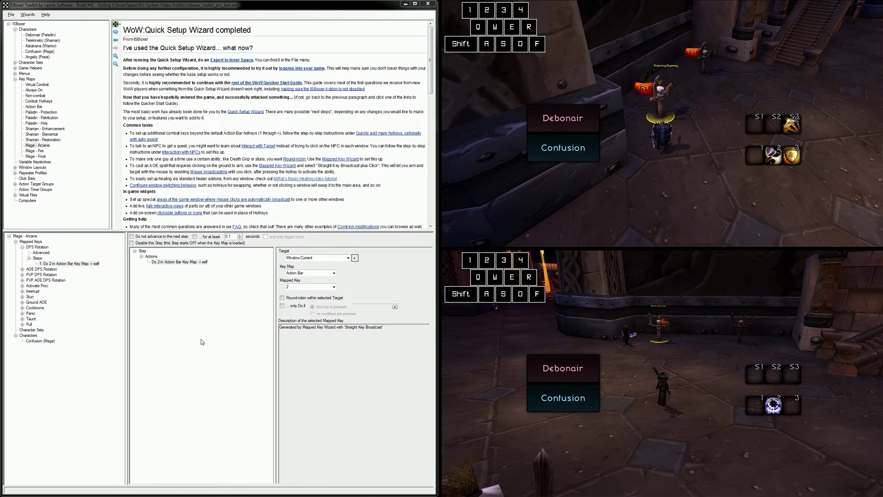
{"action": "left_click", "coordinate": [30, 68]}
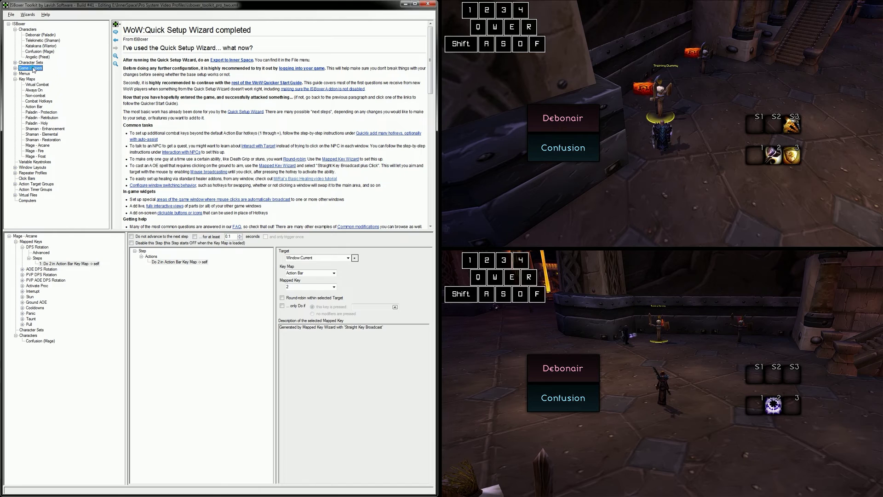
- Expand Game Helpers and show World of Warcraft's Macro Sets, including the Quick Setup macros
{"action": "left_click", "coordinate": [15, 68]}
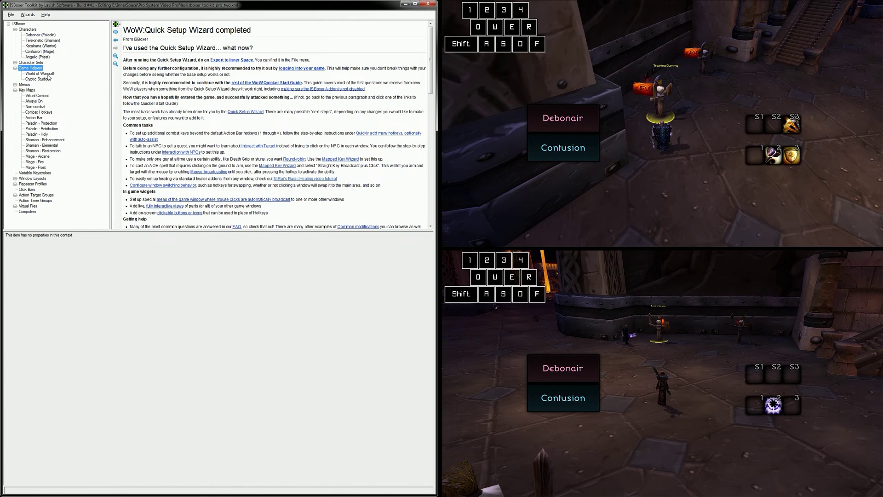
{"action": "left_click", "coordinate": [40, 73]}
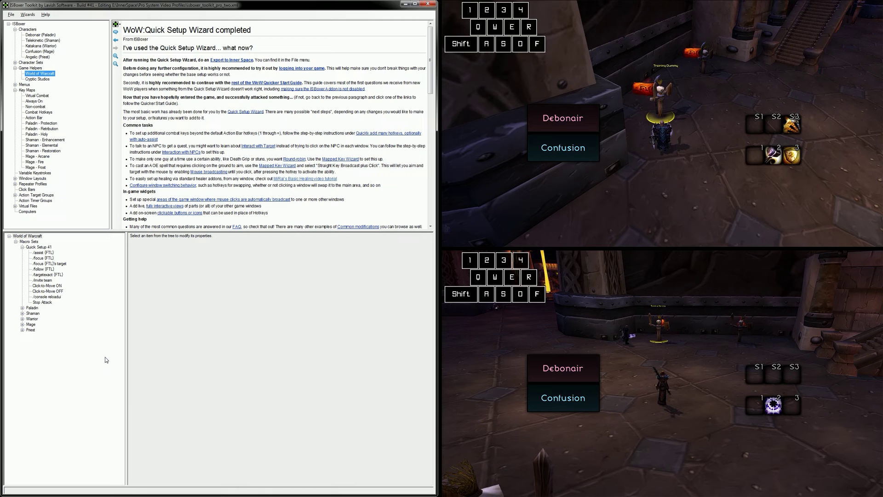
- Open the Mage set's Arcane DPS Rotation macro and review its #show and castsequence lines
{"action": "left_click", "coordinate": [22, 325]}
{"action": "left_click", "coordinate": [57, 330]}
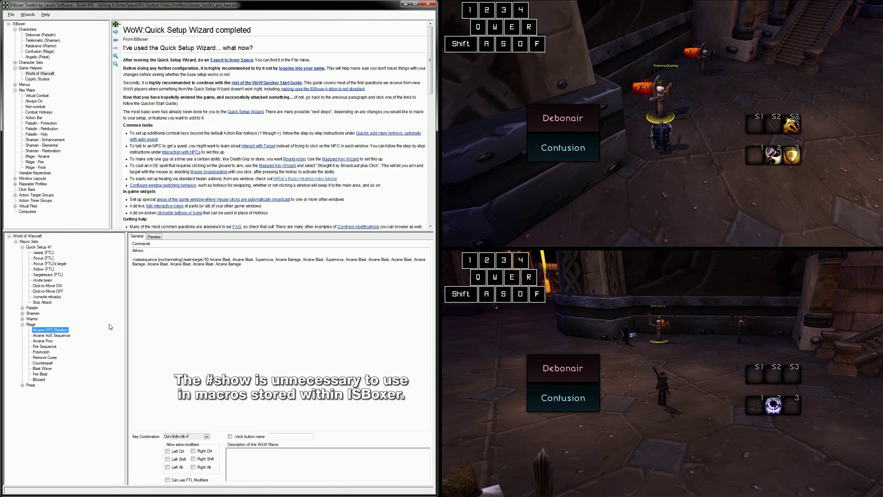
{"action": "left_click_drag", "start_coordinate": [133, 251], "coordinate": [267, 278]}
{"action": "left_click", "coordinate": [267, 290]}
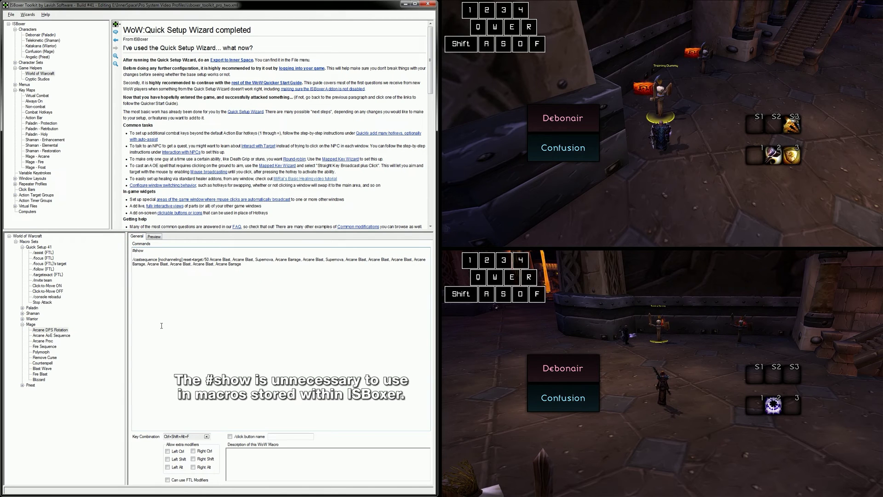
- Check which character the Mage, Warrior, Shaman, Paladin and Priest macro sets are enabled for
{"action": "left_click", "coordinate": [31, 325]}
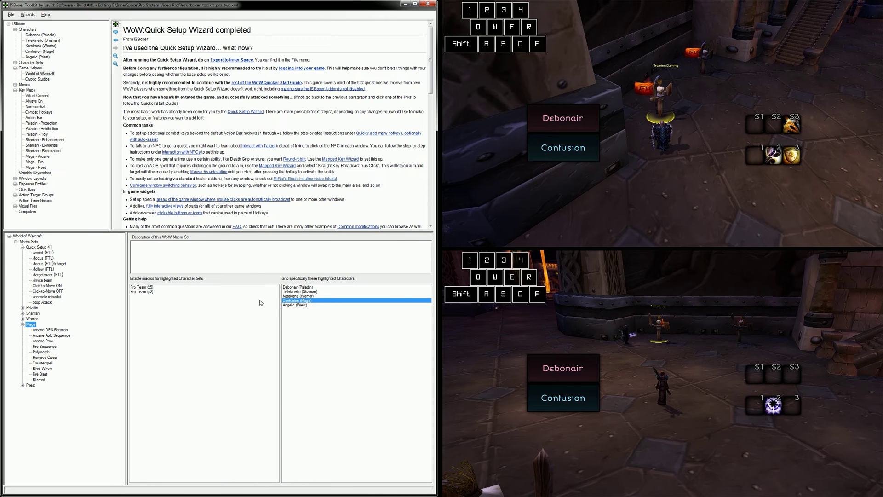
{"action": "left_click", "coordinate": [32, 319]}
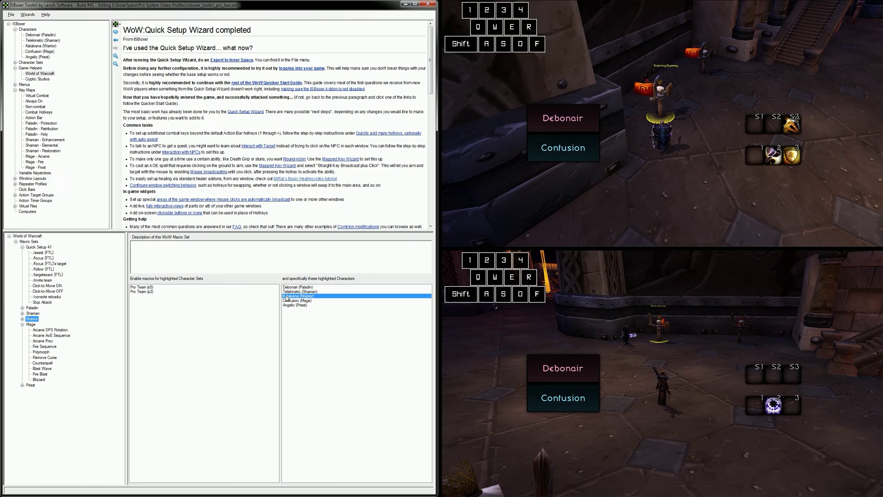
{"action": "left_click", "coordinate": [32, 313]}
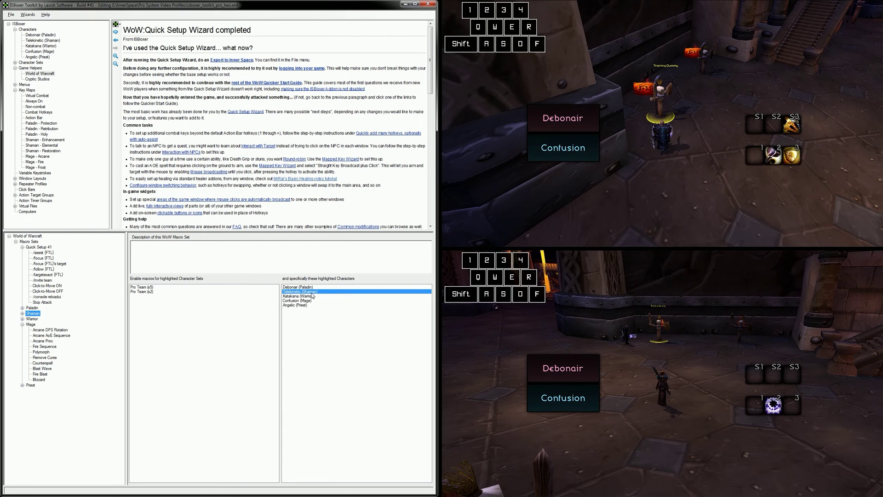
{"action": "left_click", "coordinate": [32, 308]}
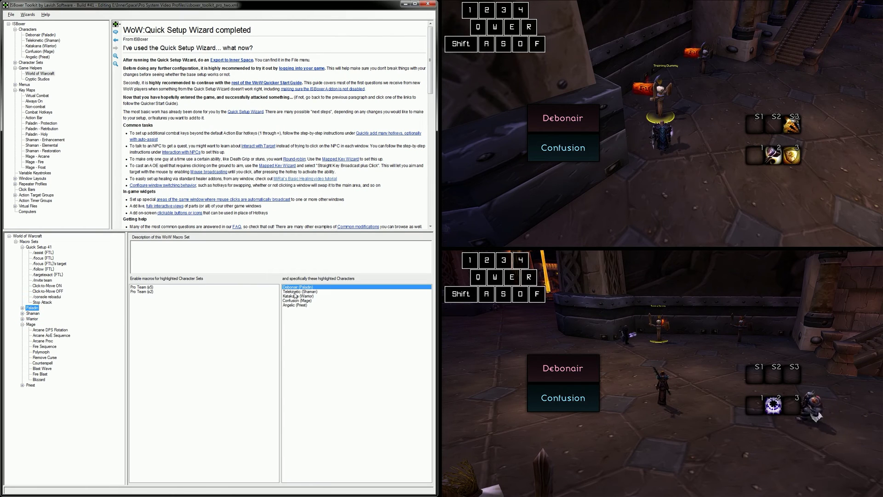
{"action": "left_click", "coordinate": [31, 385]}
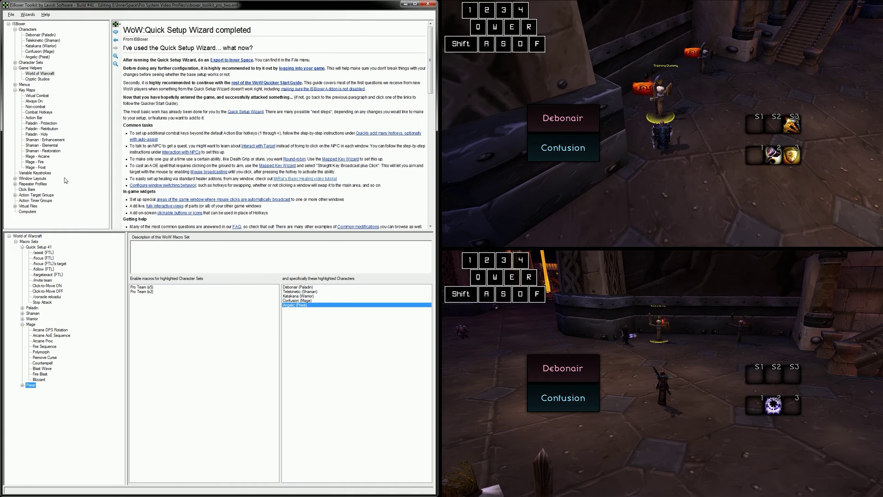
- Delete the Do 2 action from the Mage - Arcane DPS Rotation step
{"action": "left_click", "coordinate": [47, 157]}
{"action": "double_click", "coordinate": [35, 247]}
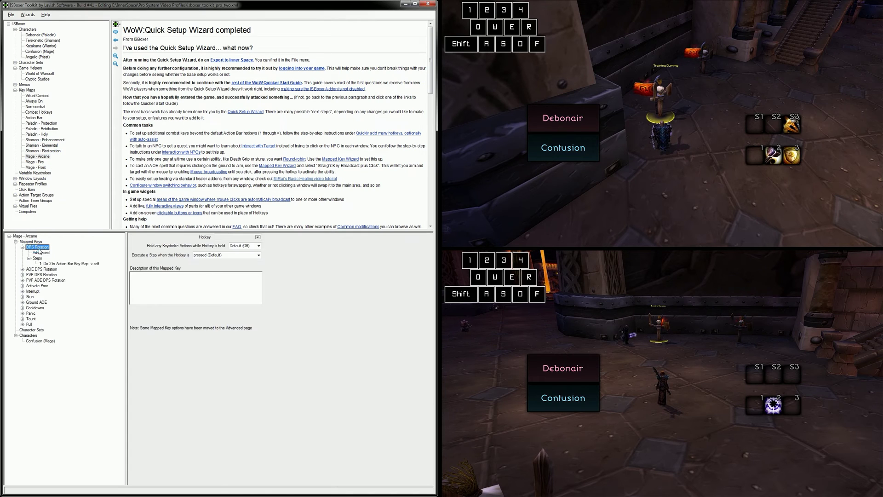
{"action": "left_click", "coordinate": [63, 263]}
{"action": "right_click", "coordinate": [172, 262]}
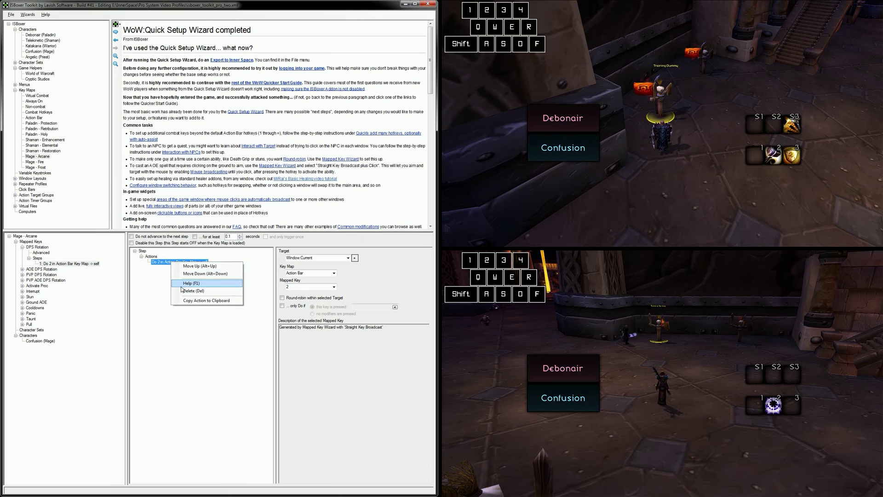
{"action": "left_click", "coordinate": [193, 291]}
- Add a WoW Macro Action running the Mage set's Arcane DPS Rotation macro, then reload the game
{"action": "right_click", "coordinate": [152, 257]}
{"action": "mouse_move", "coordinate": [225, 261]}
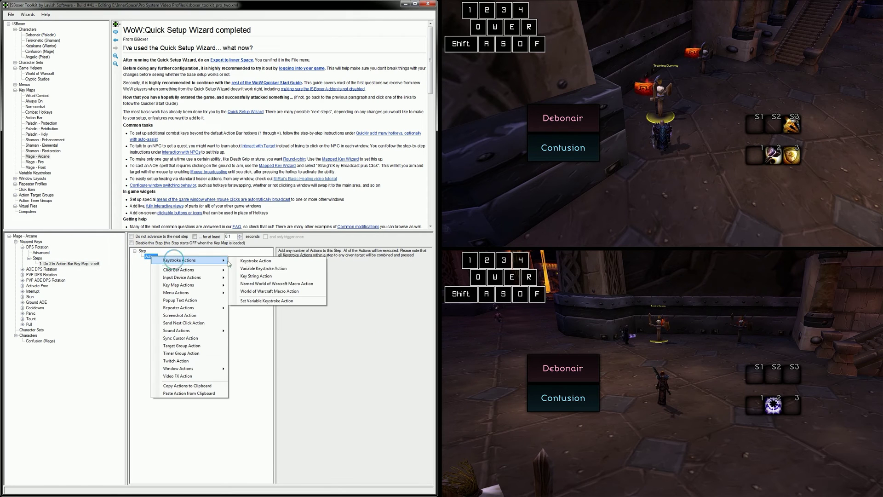
{"action": "left_click", "coordinate": [269, 291]}
{"action": "left_click", "coordinate": [335, 257]}
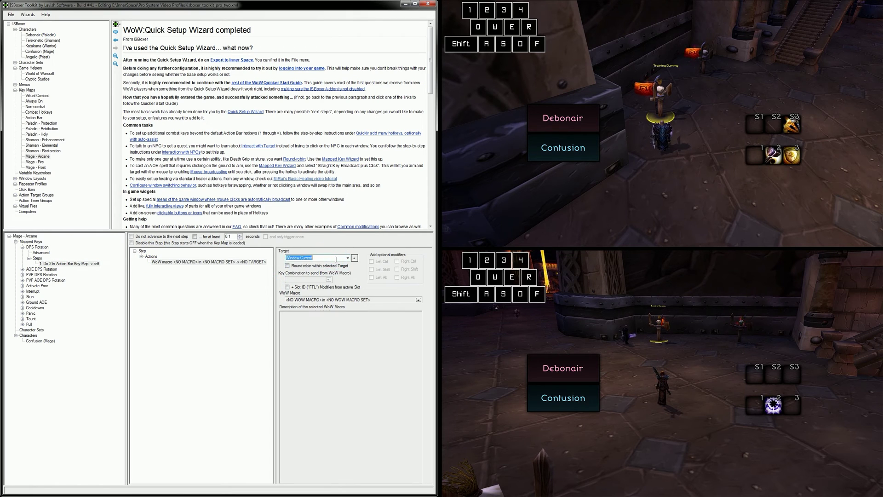
{"action": "left_click", "coordinate": [418, 300]}
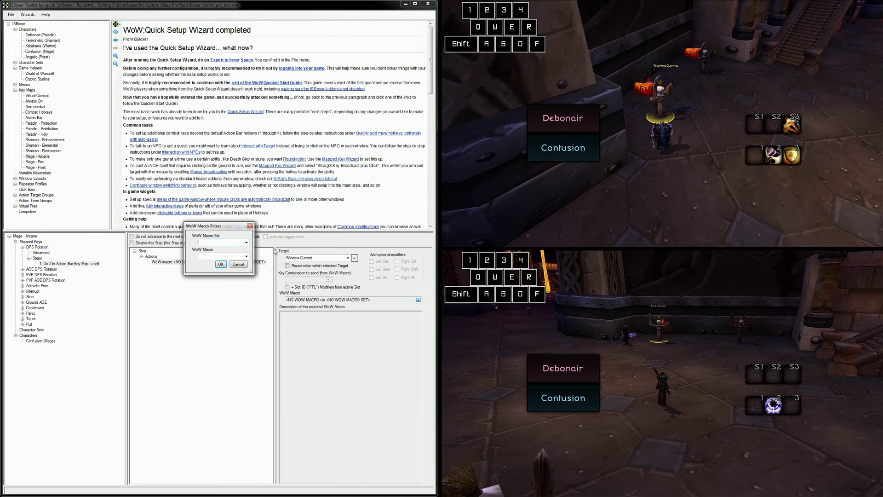
{"action": "left_click", "coordinate": [247, 243]}
{"action": "left_click", "coordinate": [212, 272]}
{"action": "left_click", "coordinate": [247, 256]}
{"action": "left_click", "coordinate": [211, 266]}
{"action": "left_click", "coordinate": [151, 256]}
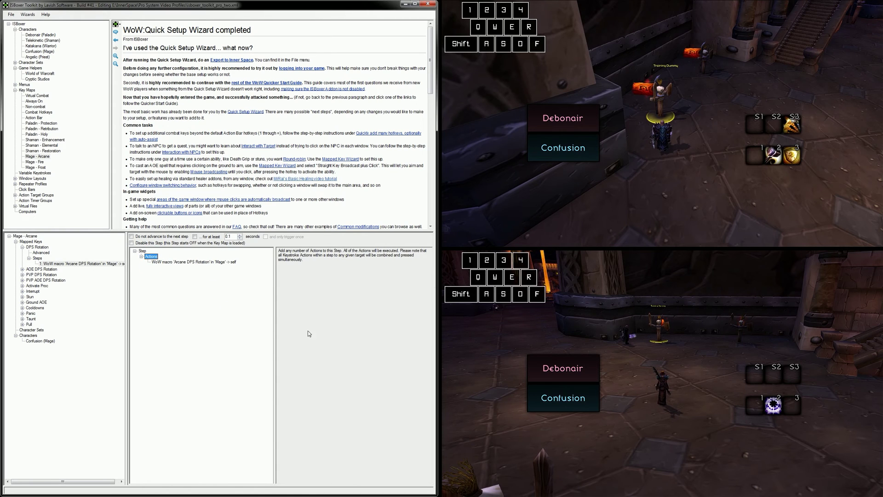
{"action": "left_click_drag", "start_coordinate": [774, 405], "coordinate": [765, 437]}
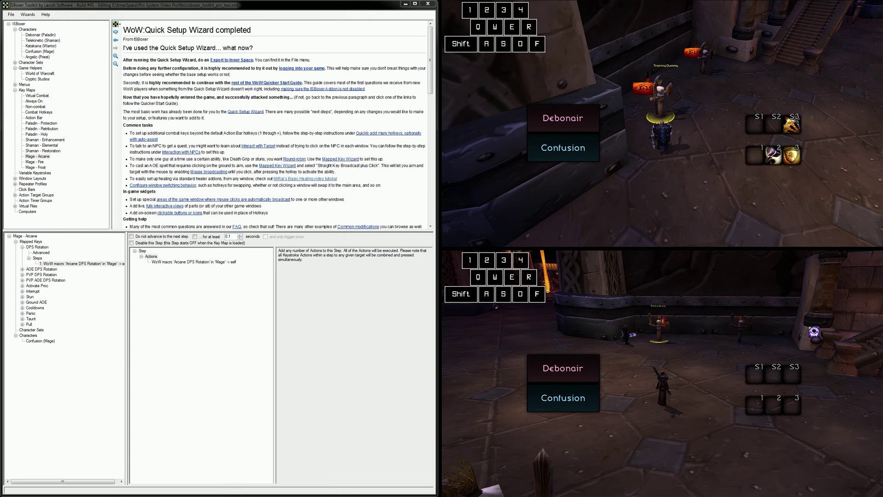
- Target the training dummy and press 2 ten times so the Mage casts Arcane Blast at it
{"action": "left_click", "coordinate": [723, 302]}
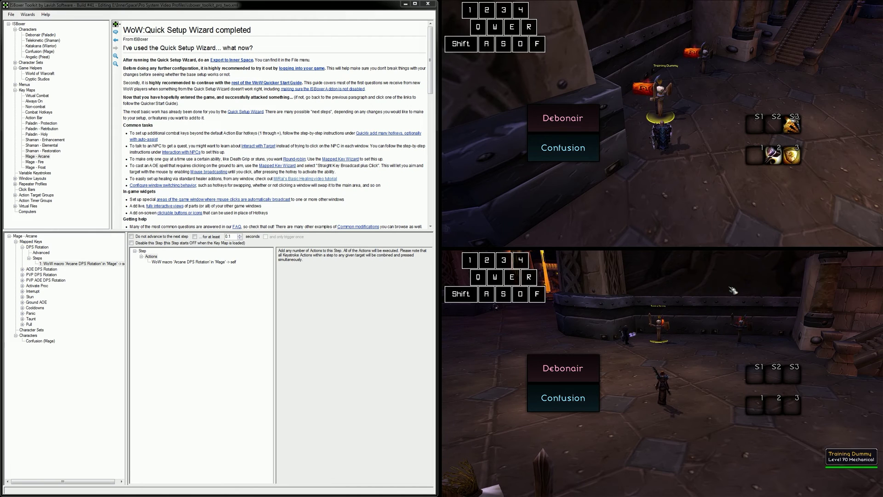
{"action": "key", "text": "2"}
{"action": "key", "text": "2"}
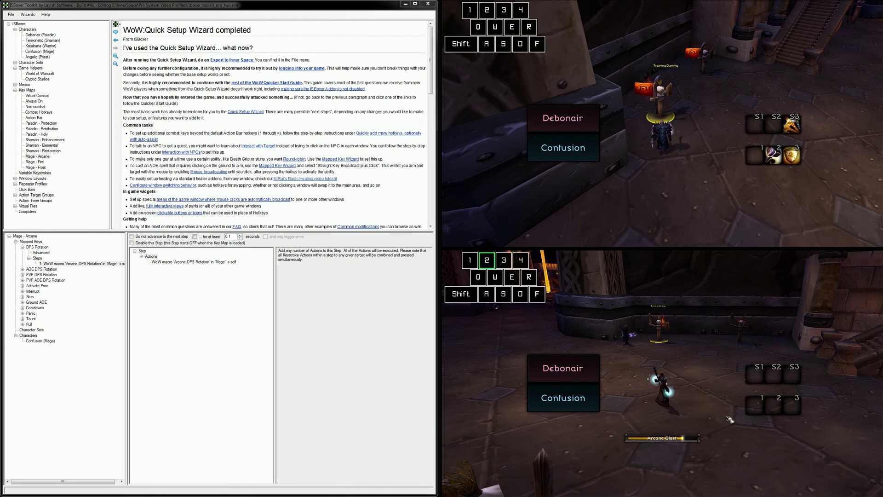
{"action": "key", "text": "2"}
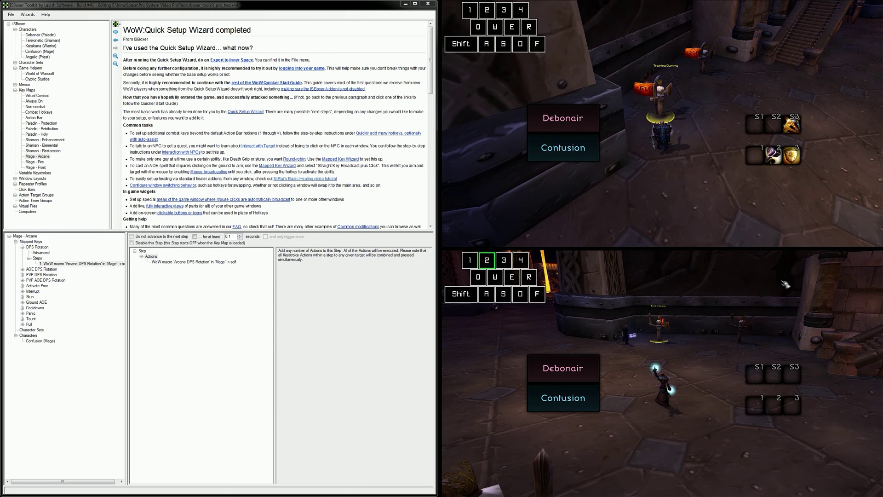
{"action": "key", "text": "2"}
{"action": "key", "text": "2"}
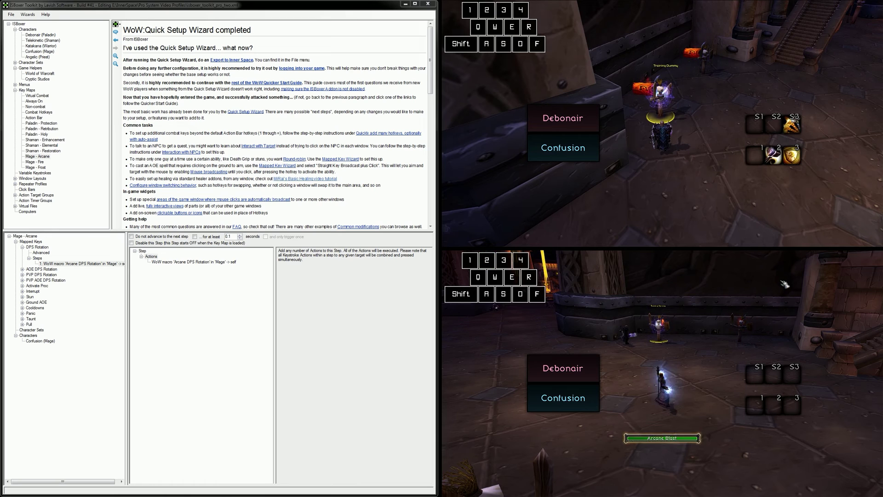
{"action": "key", "text": "2"}
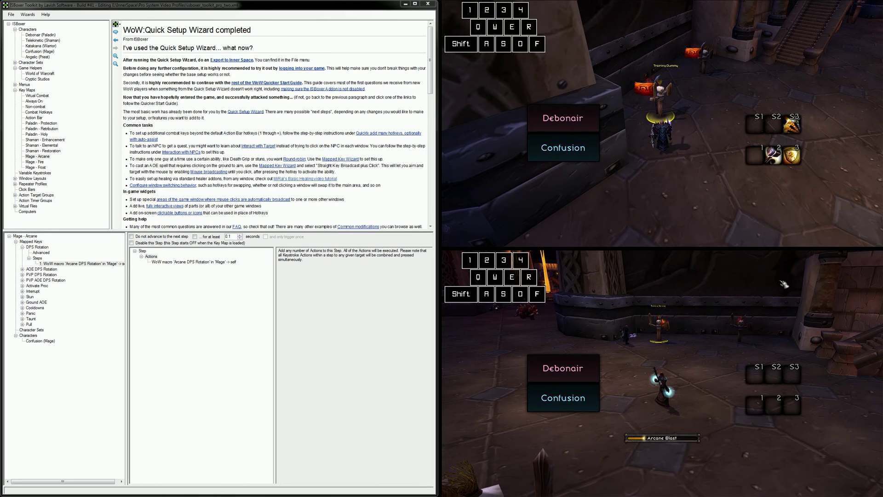
{"action": "key", "text": "2"}
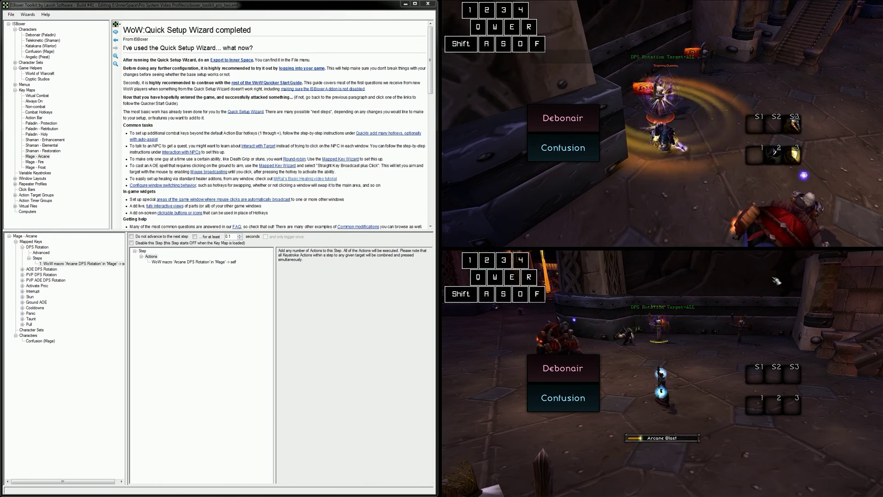
{"action": "key", "text": "2"}
{"action": "key", "text": "2"}
{"action": "key", "text": "2"}
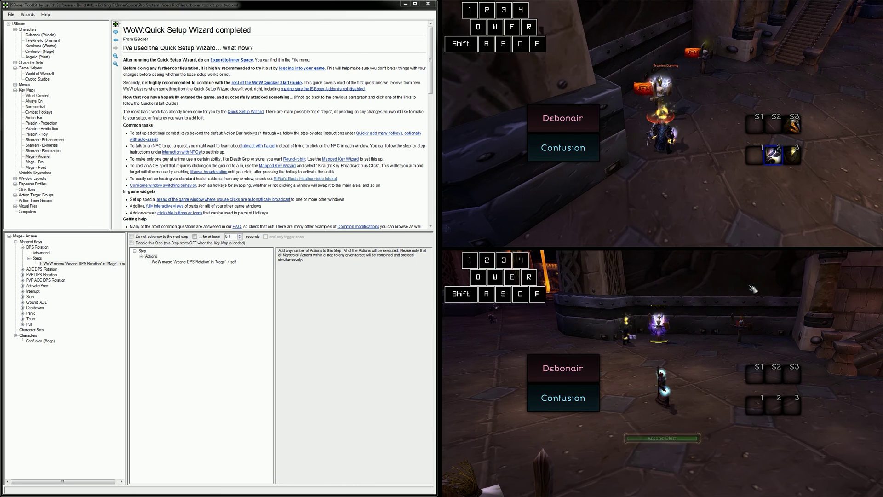
{"action": "key", "text": "2"}
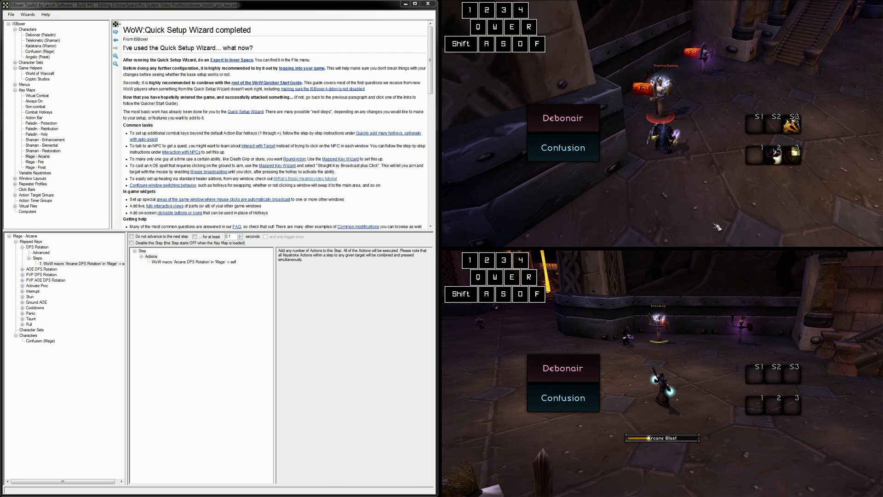
{"action": "key", "text": "2"}
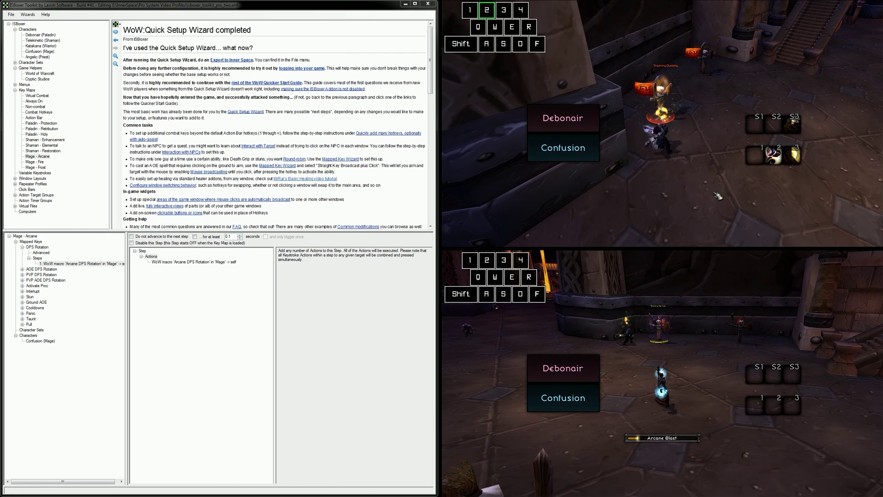
{"action": "key", "text": "2"}
{"action": "key", "text": "2"}
{"action": "key", "text": "2"}
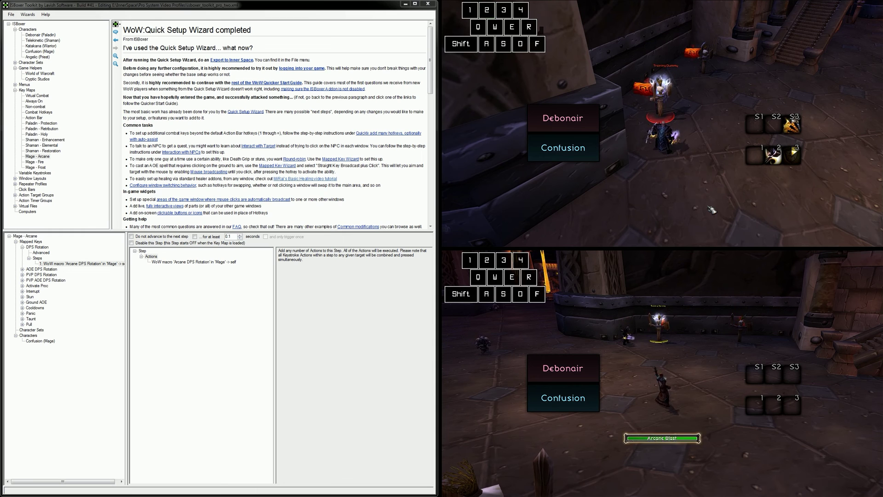
{"action": "key", "text": "2"}
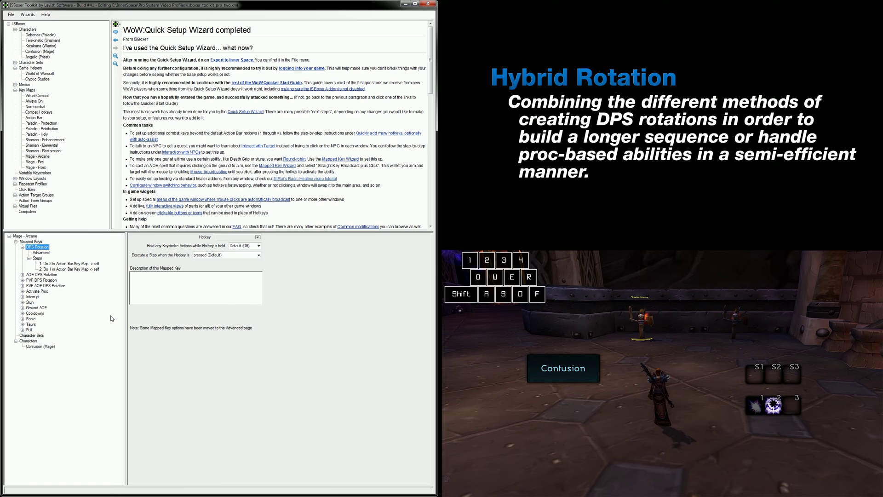
- Review the two-step rotation: step 1 fires Action Bar key 2, step 2 fires key 1
{"action": "left_click", "coordinate": [70, 263]}
{"action": "left_click", "coordinate": [180, 262]}
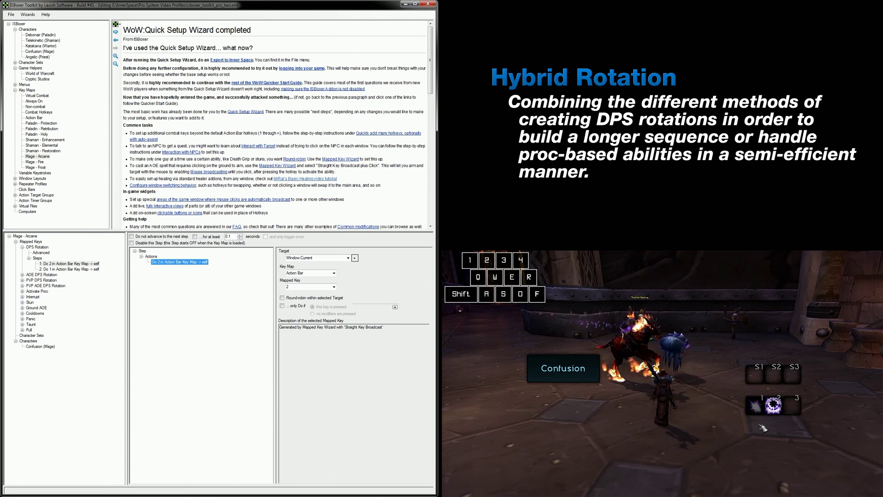
{"action": "left_click", "coordinate": [70, 269]}
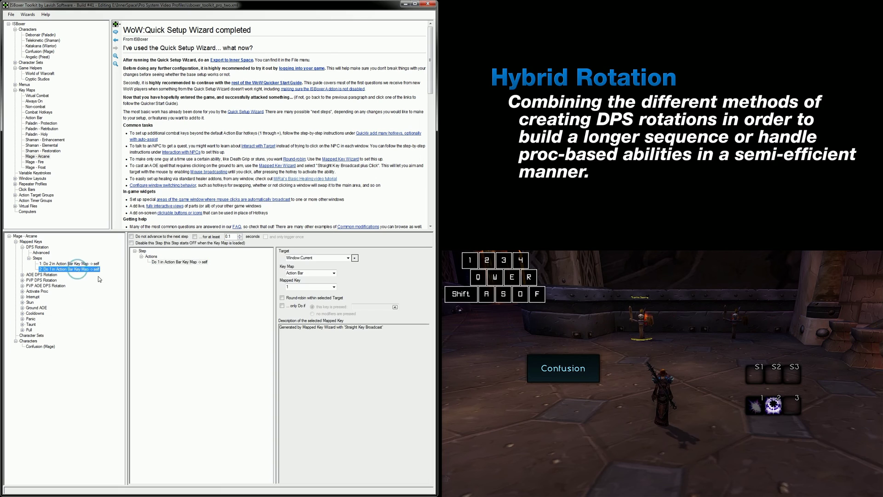
{"action": "left_click", "coordinate": [177, 261]}
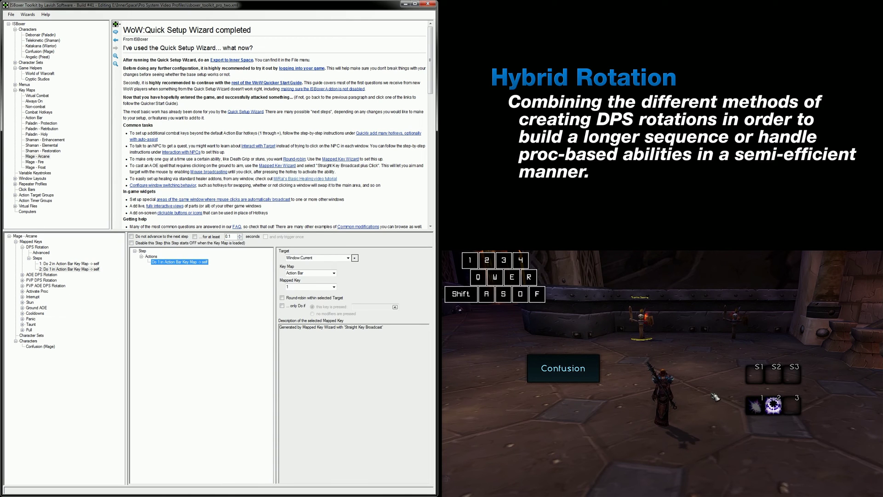
- Press the rotation hotkey repeatedly in-game so the Mage alternates Arcane Blast and Arcane Missiles on the dummies
{"action": "left_click_drag", "start_coordinate": [709, 394], "coordinate": [721, 403]}
{"action": "key", "text": "1"}
{"action": "key", "text": "1"}
{"action": "key", "text": "1"}
{"action": "key", "text": "2"}
{"action": "key", "text": "2"}
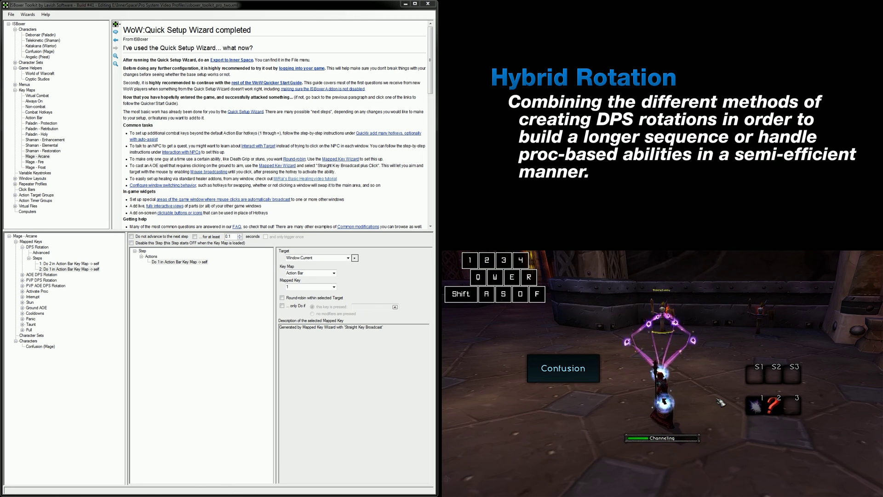
{"action": "key", "text": "2"}
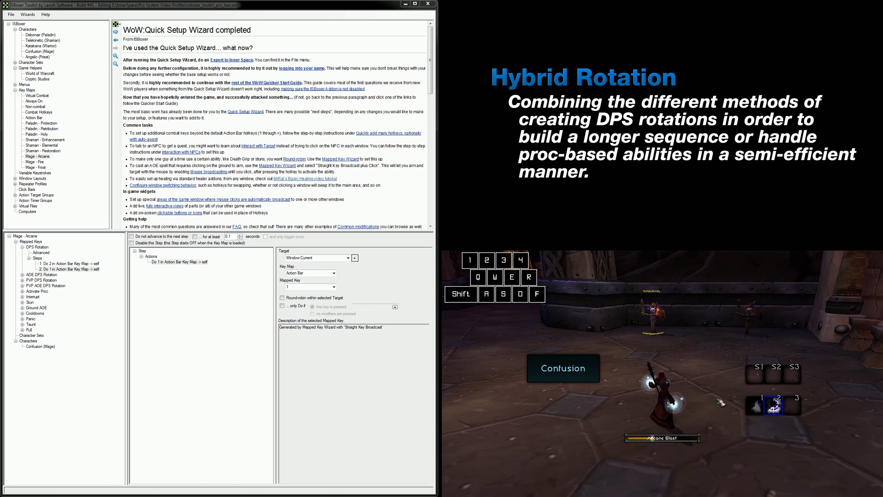
{"action": "key", "text": "2"}
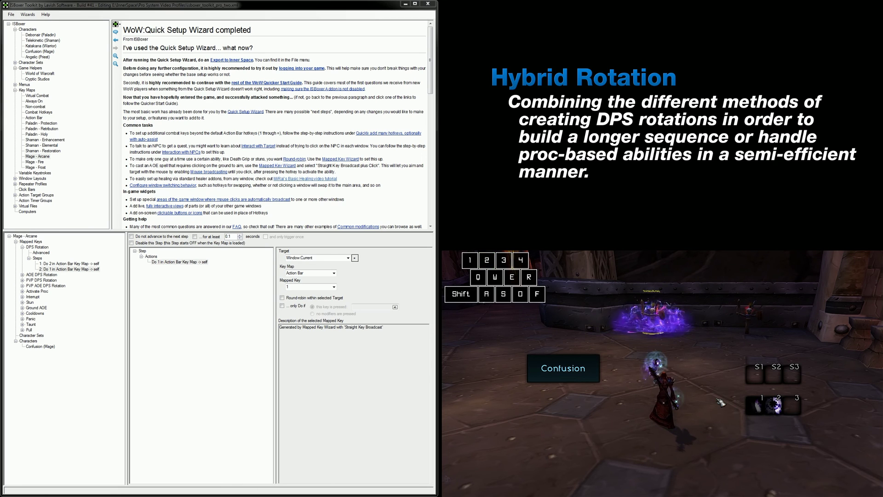
{"action": "key", "text": "2"}
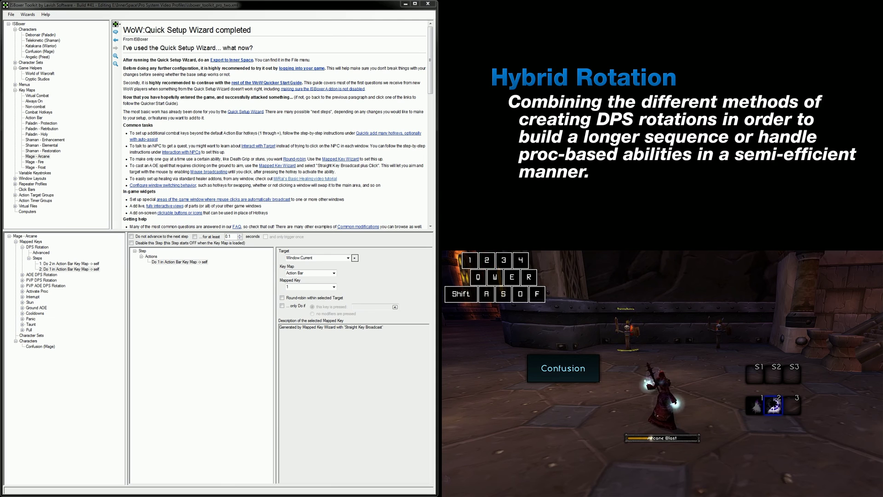
{"action": "key", "text": "2"}
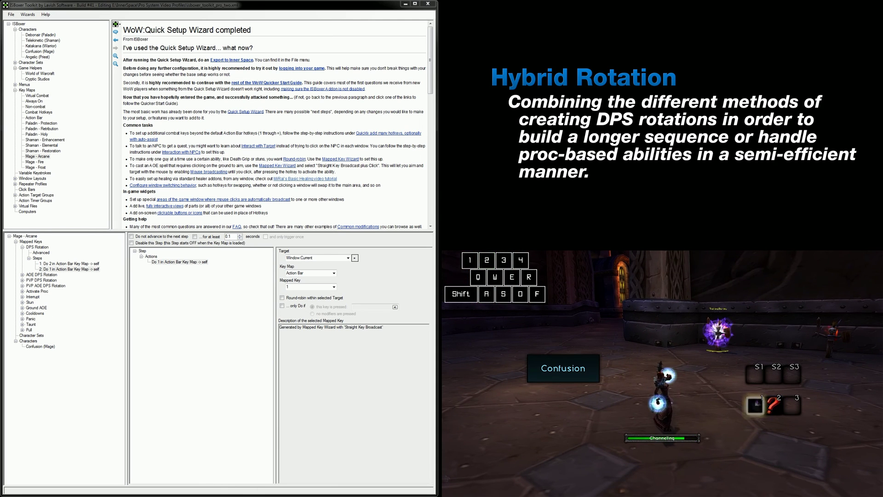
{"action": "key", "text": "2"}
{"action": "key", "text": "2"}
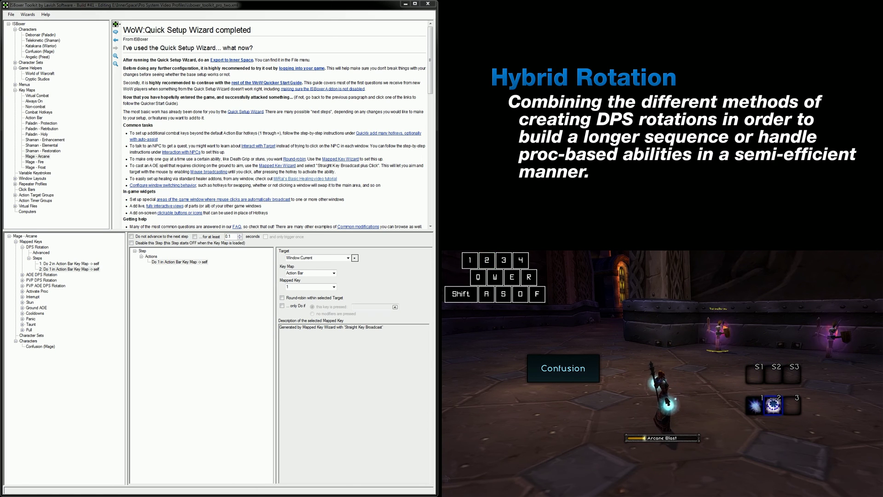
{"action": "key", "text": "2"}
{"action": "key", "text": "2"}
{"action": "key", "text": "2"}
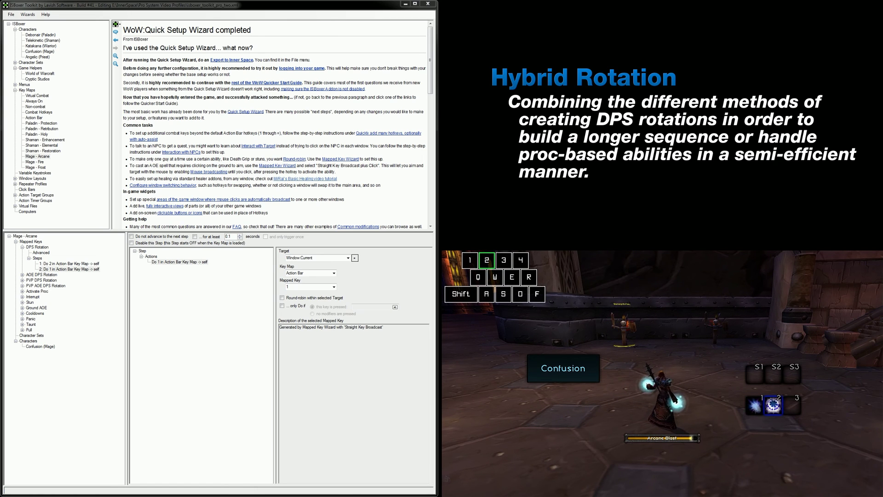
{"action": "key", "text": "2"}
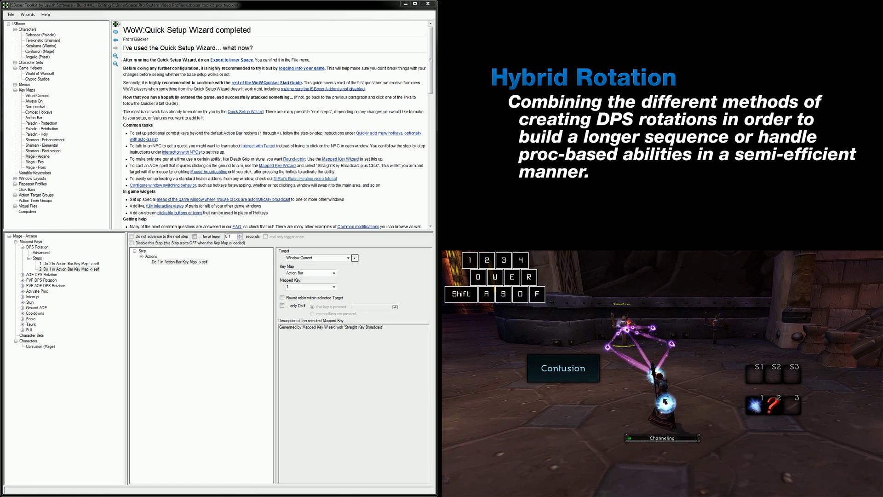
{"action": "key", "text": "2"}
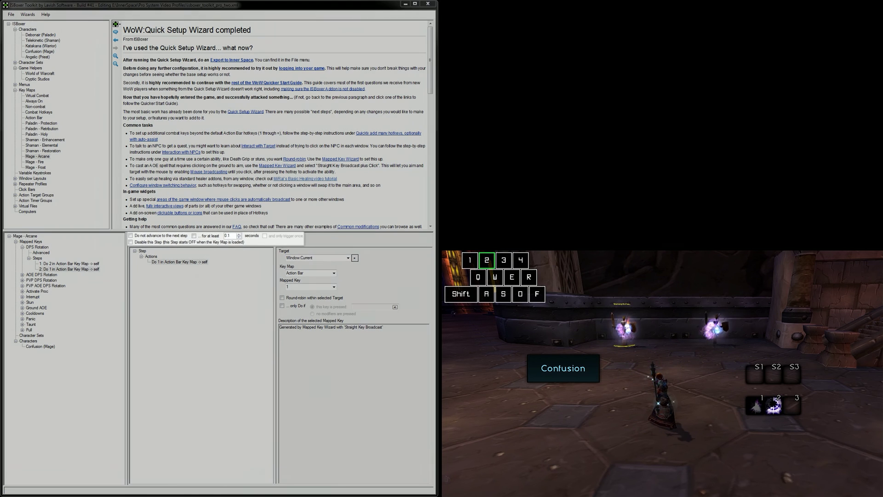
- Press 2 twice more to keep the Mage alternating Arcane Blast and Arcane Missiles
{"action": "key", "text": "2"}
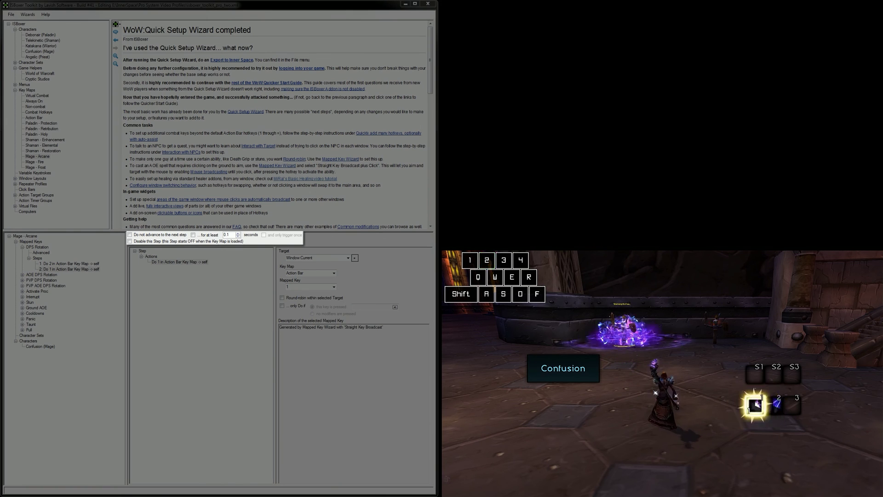
{"action": "key", "text": "2"}
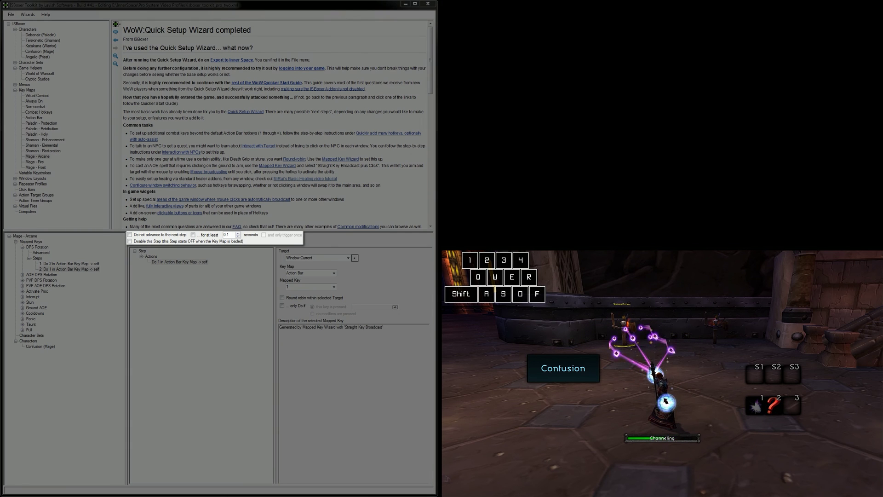